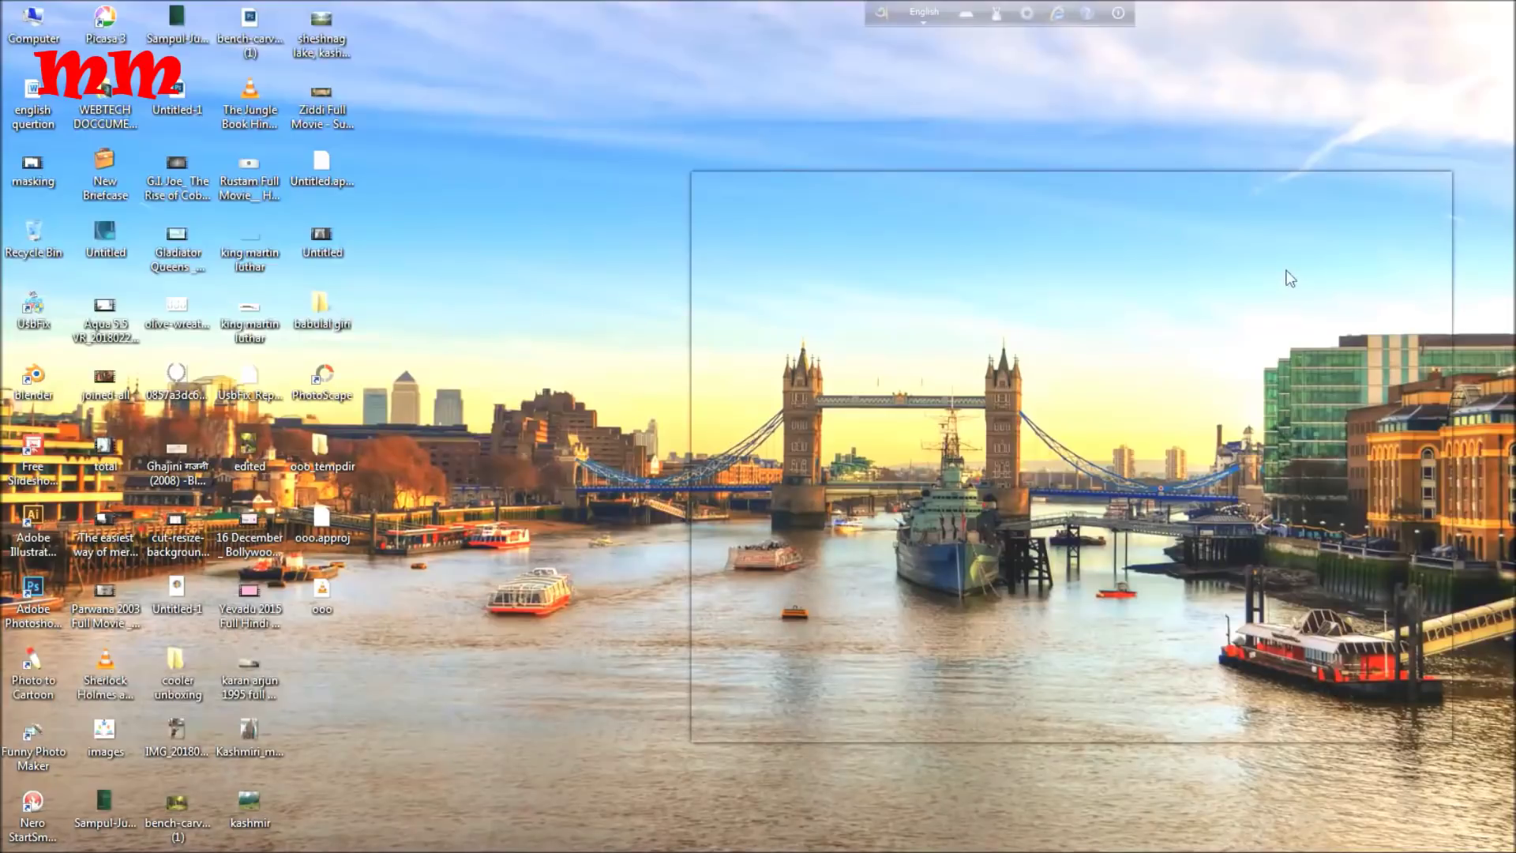
- Launch PhotoScape from its desktop shortcut
{"action": "left_click_drag", "start_coordinate": [1285, 271], "coordinate": [1129, 387]}
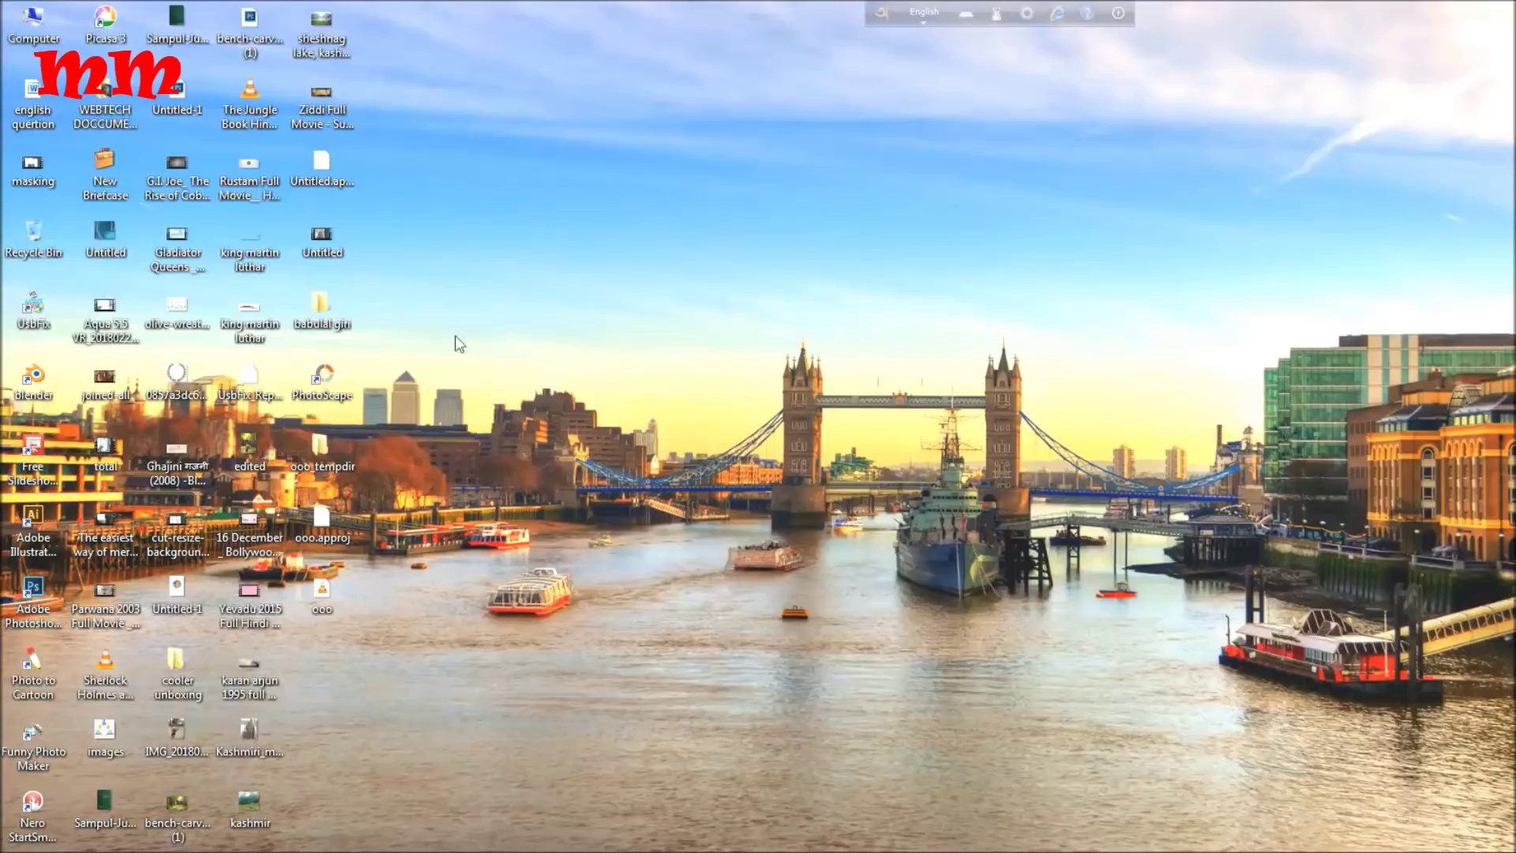
{"action": "right_click", "coordinate": [319, 380]}
{"action": "left_click", "coordinate": [381, 383]}
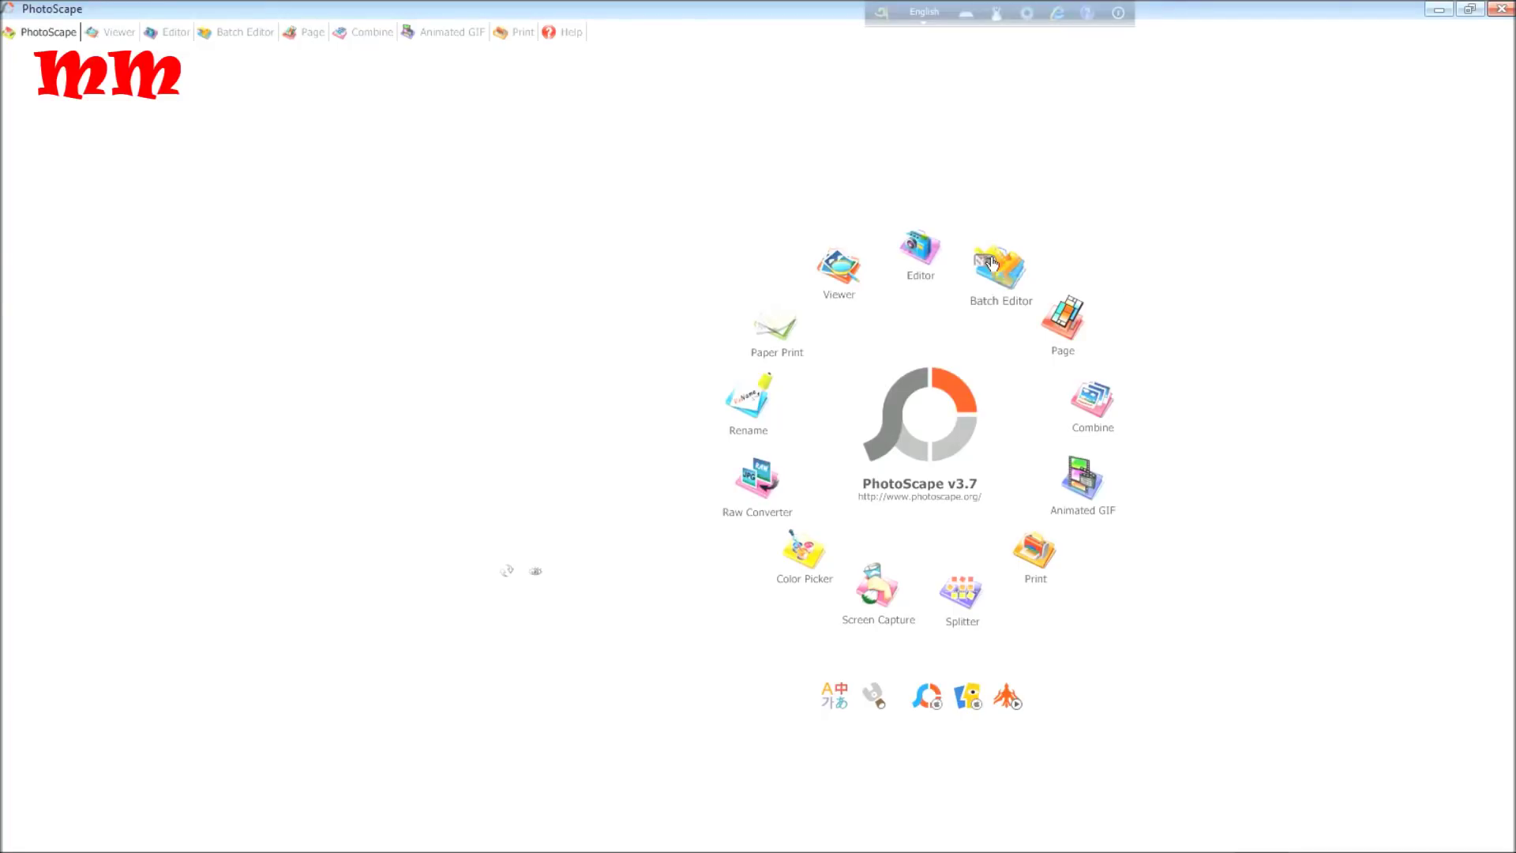
{"action": "left_click", "coordinate": [991, 263]}
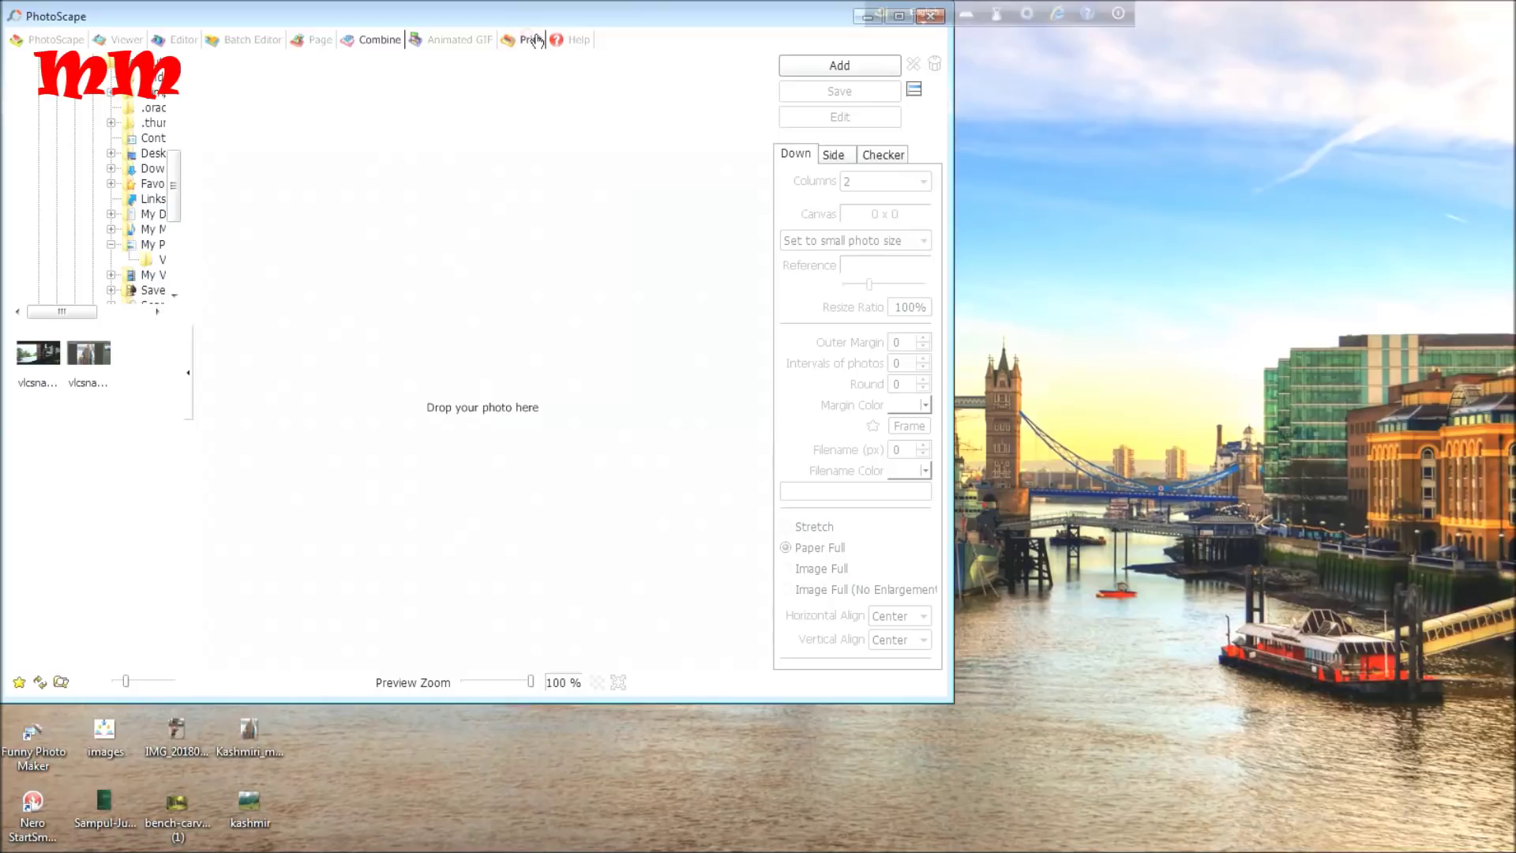
- Switch PhotoScape to its Combine mode and maximise the window
{"action": "left_click", "coordinate": [535, 40]}
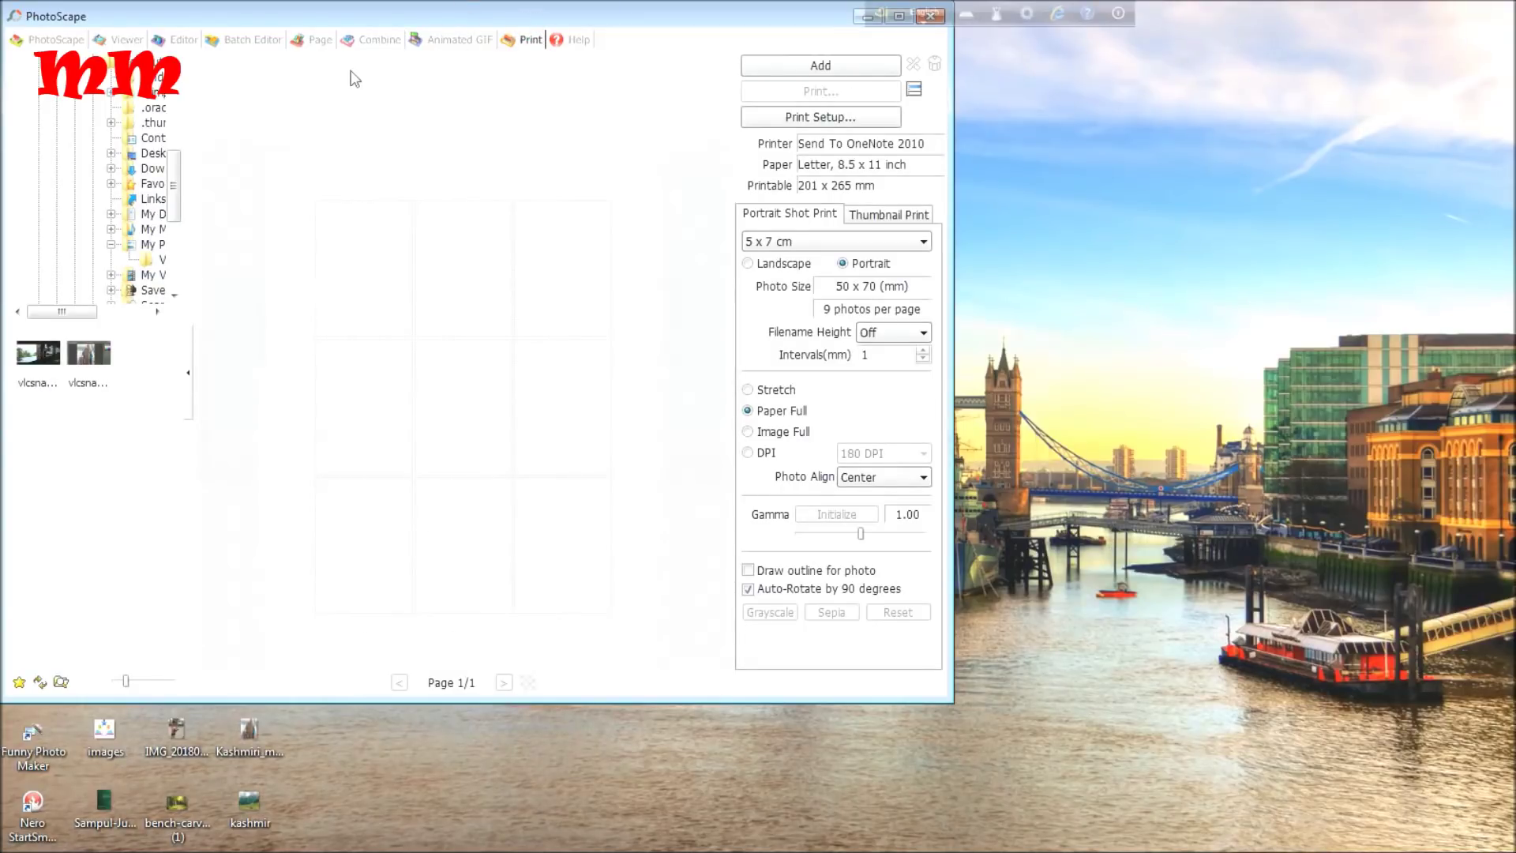
{"action": "left_click", "coordinate": [370, 40]}
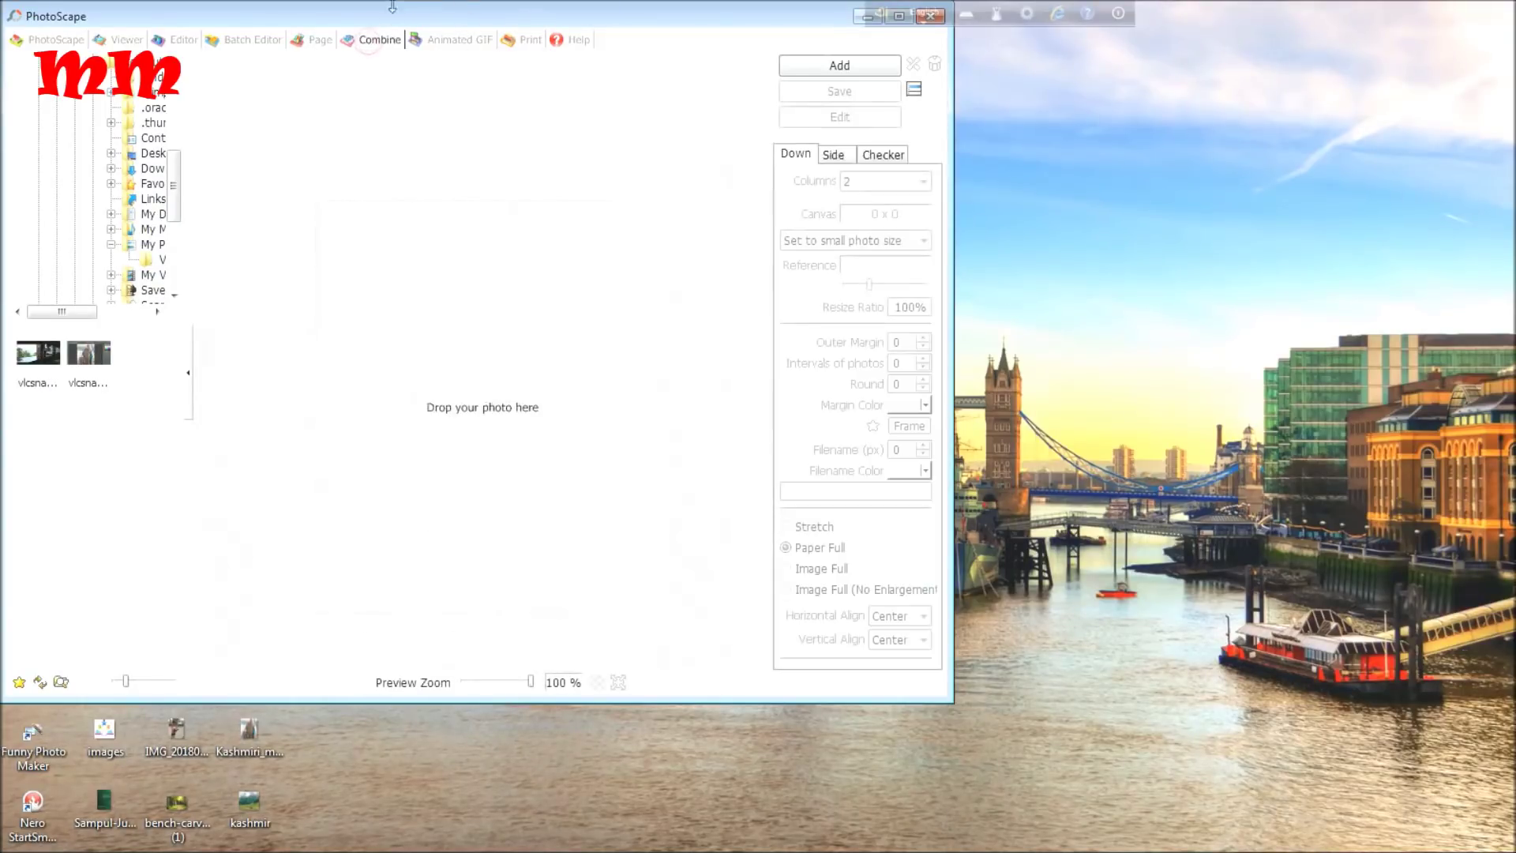
{"action": "left_click_drag", "start_coordinate": [397, 20], "coordinate": [930, 79]}
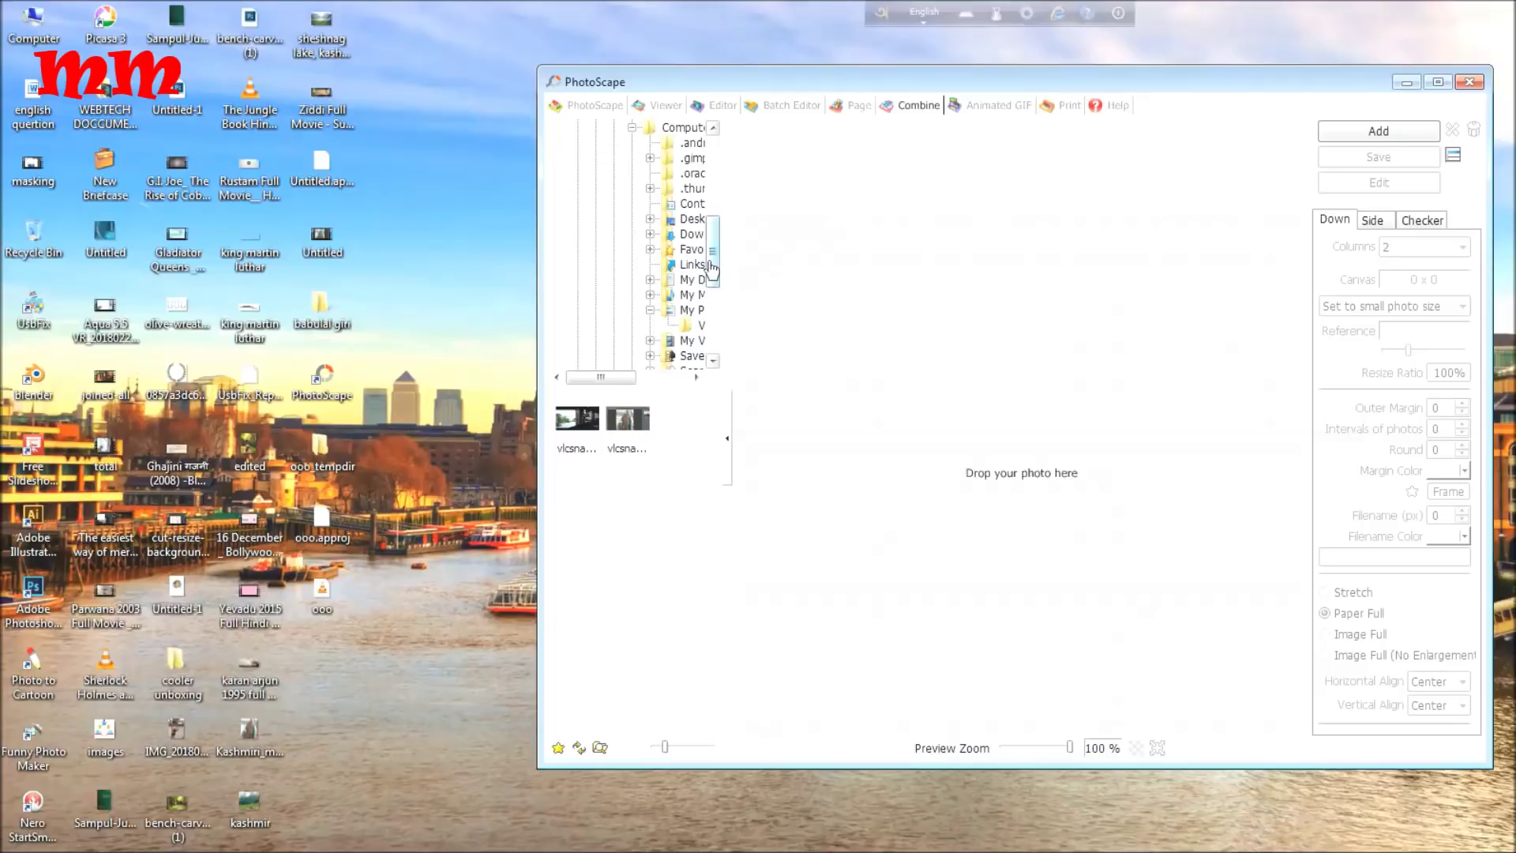
{"action": "left_click", "coordinate": [1437, 82]}
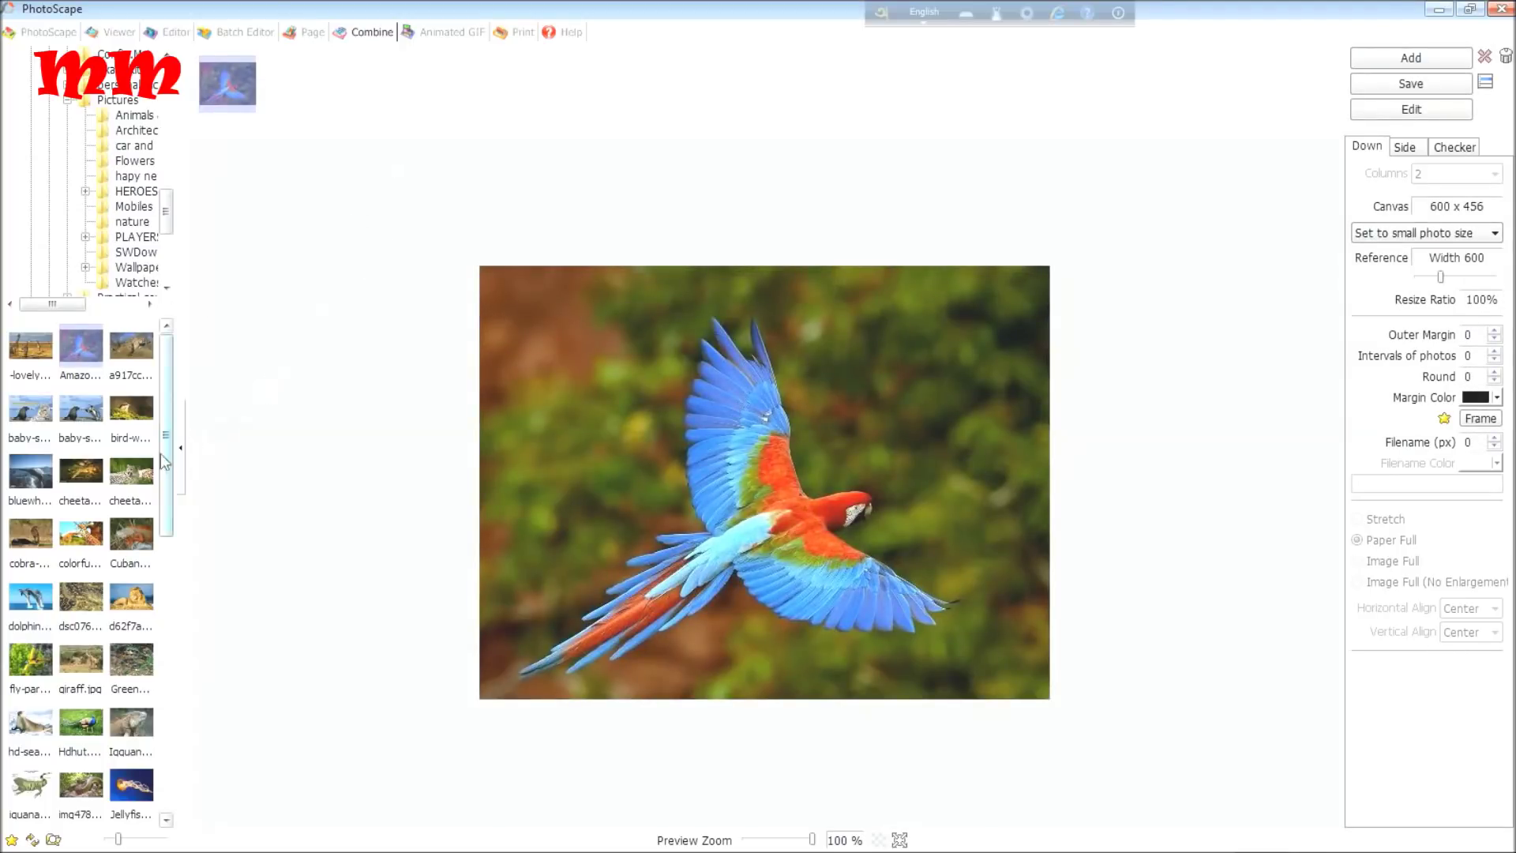
- Add the seal-and-penguins, cheetah, iguana and a fifth animal photo to the combination
{"action": "left_click_drag", "start_coordinate": [82, 414], "coordinate": [383, 304]}
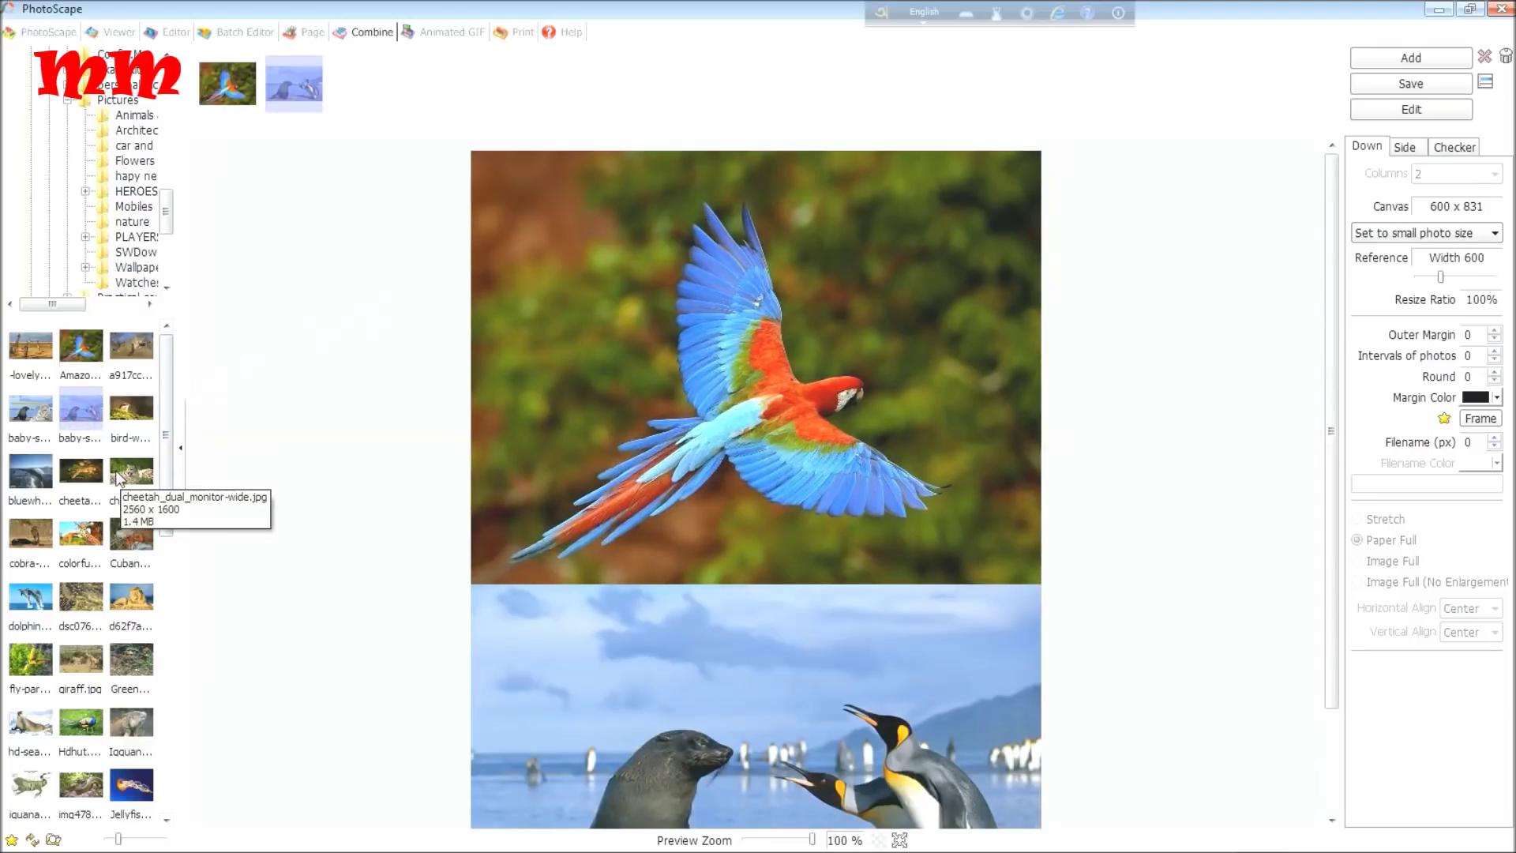
{"action": "left_click_drag", "start_coordinate": [119, 476], "coordinate": [151, 466]}
{"action": "left_click_drag", "start_coordinate": [372, 438], "coordinate": [281, 433]}
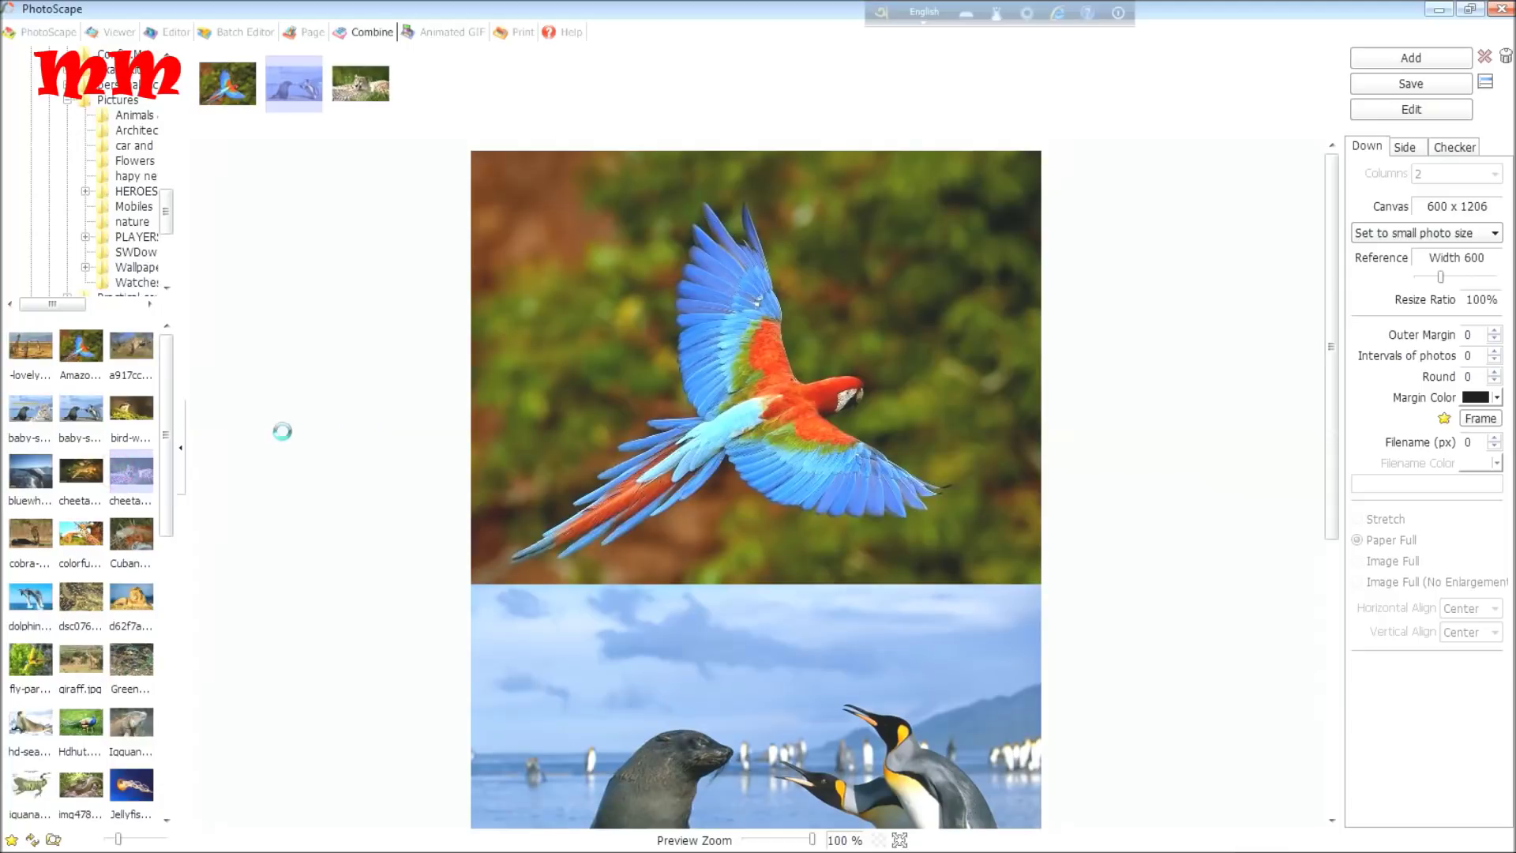
{"action": "left_click_drag", "start_coordinate": [131, 537], "coordinate": [283, 532]}
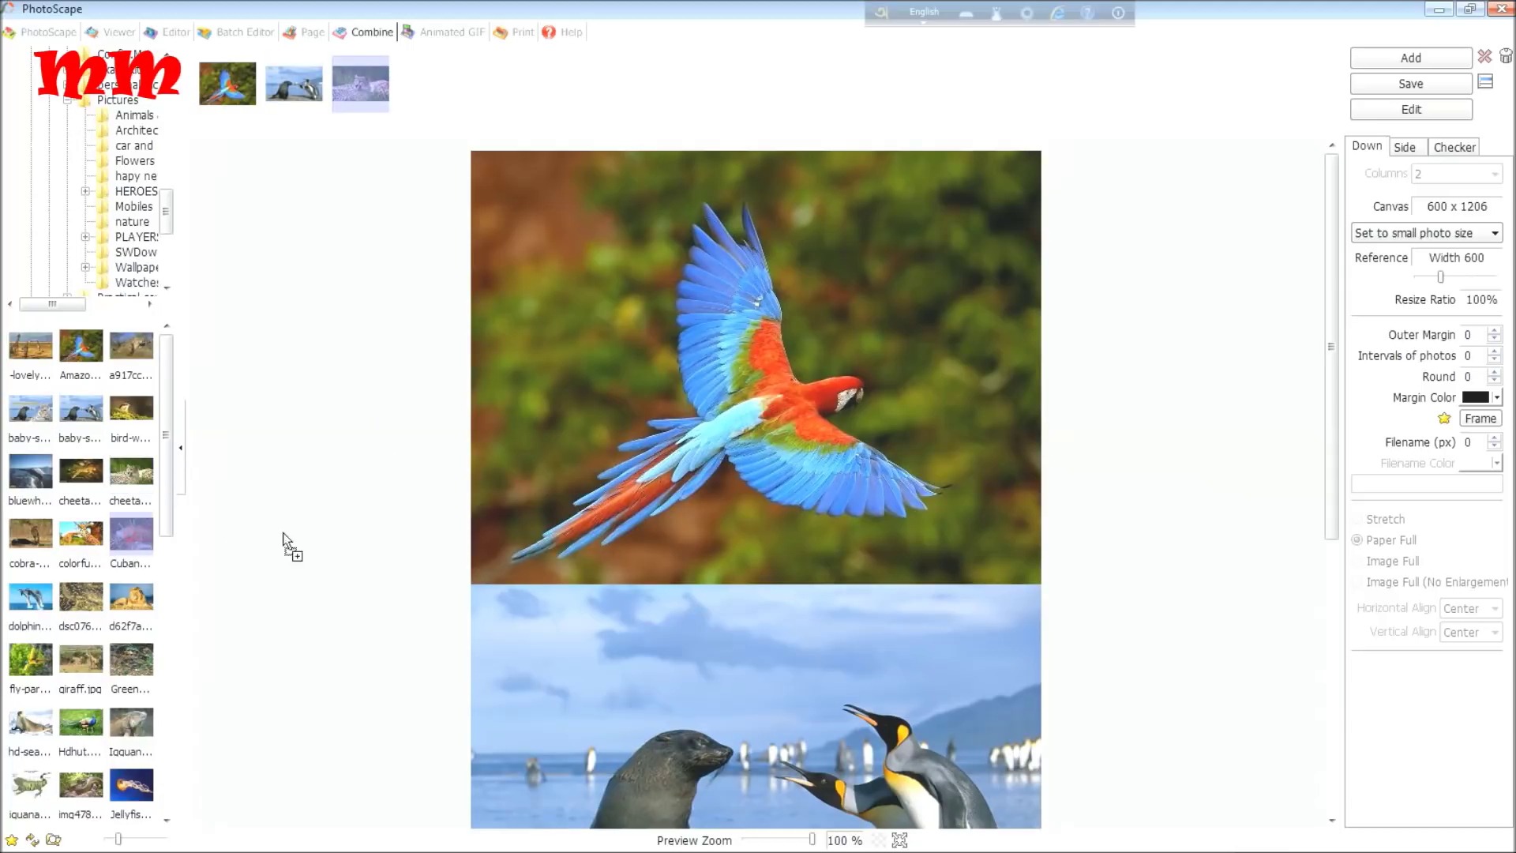
{"action": "left_click_drag", "start_coordinate": [453, 532], "coordinate": [425, 532]}
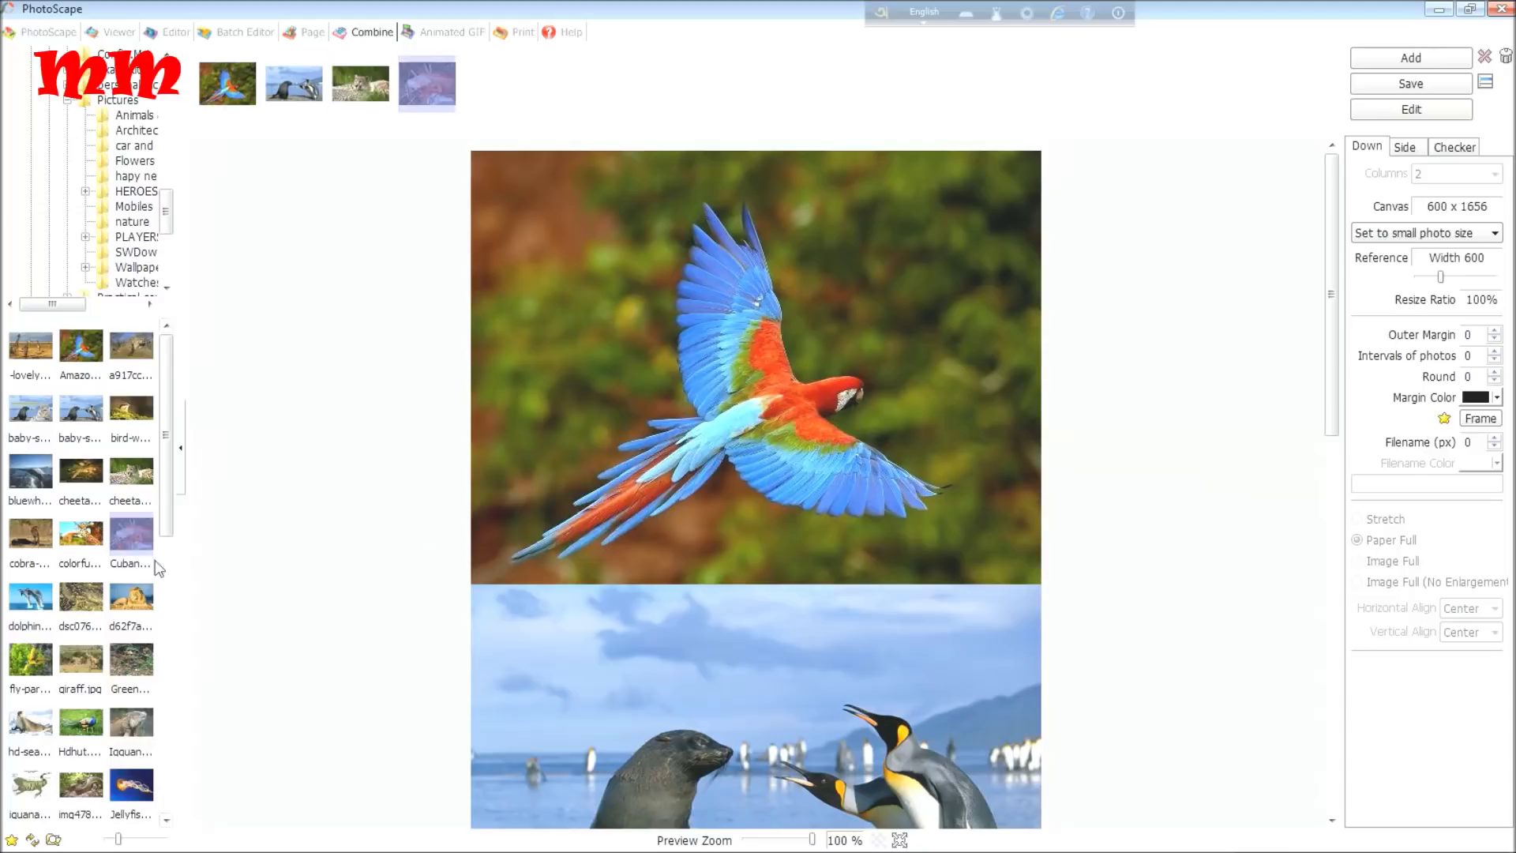
{"action": "left_click", "coordinate": [82, 610]}
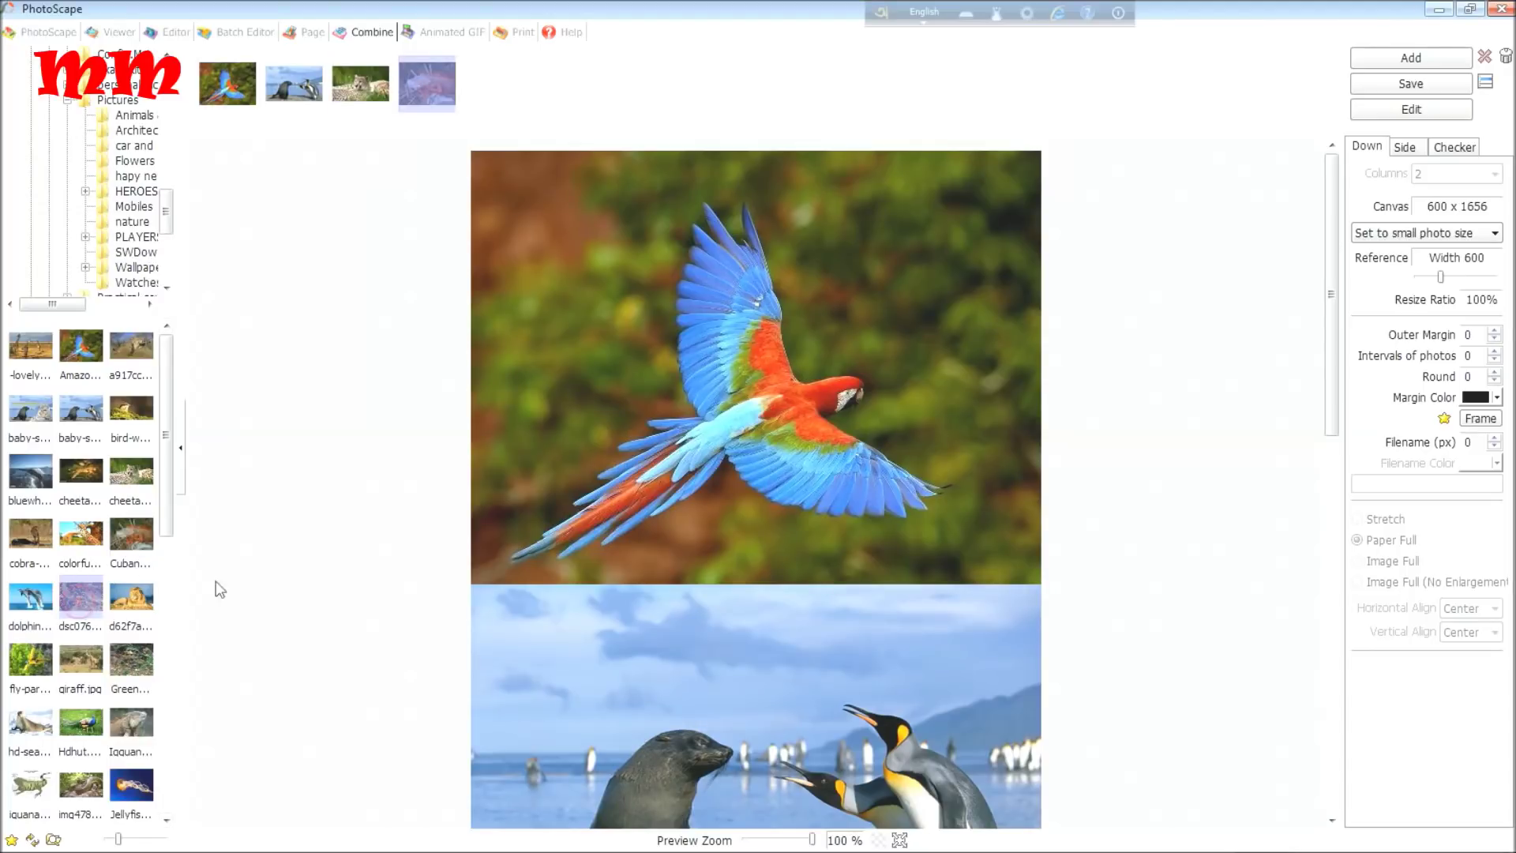
{"action": "left_click_drag", "start_coordinate": [439, 533], "coordinate": [436, 532]}
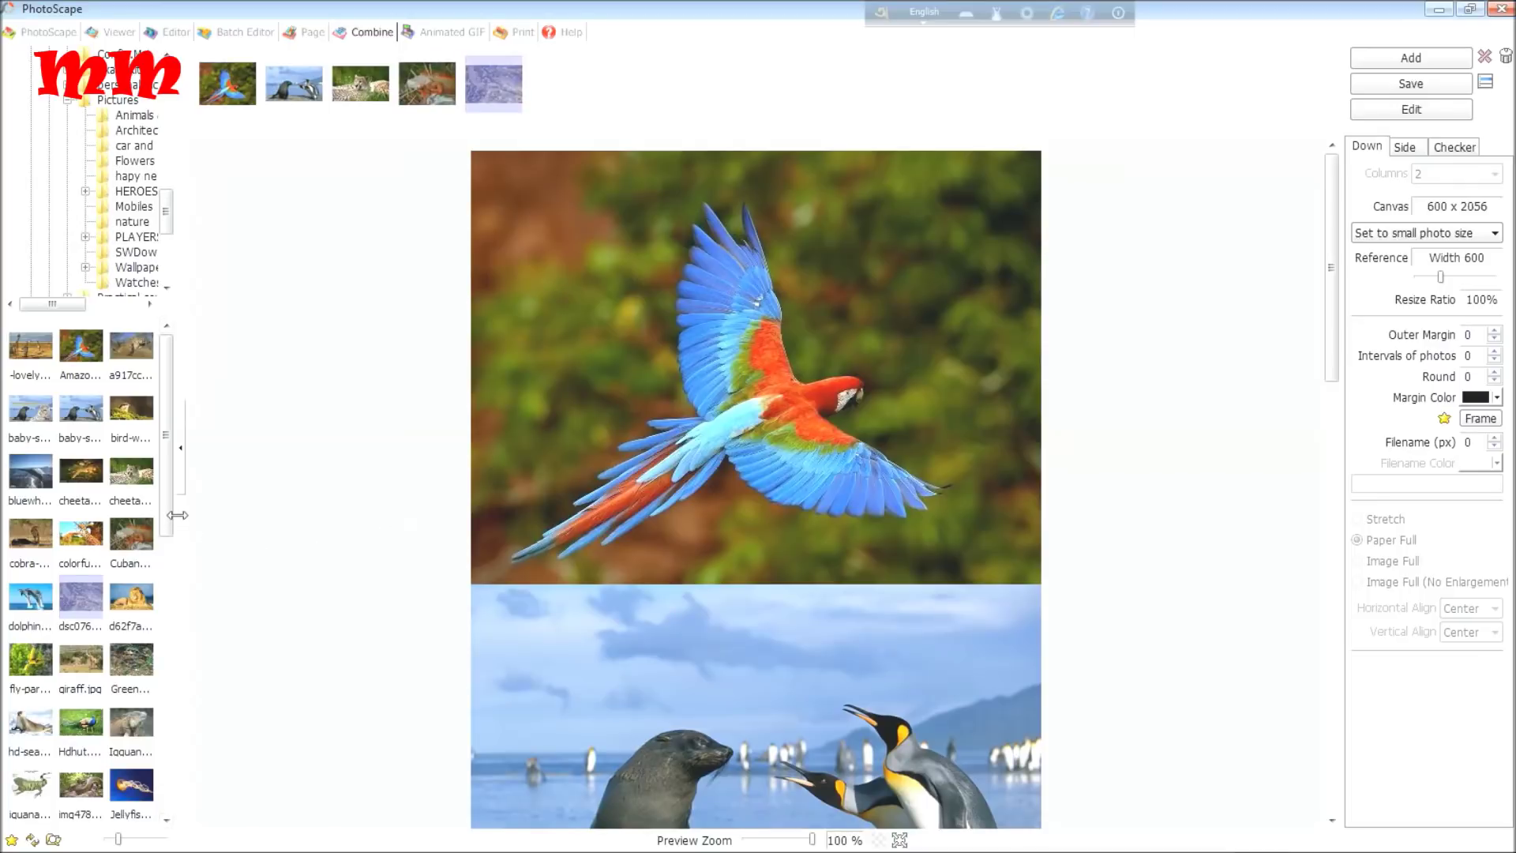
- Add the second cheetah, the whale and three more animal photos, reaching ten pictures
{"action": "left_click", "coordinate": [121, 508]}
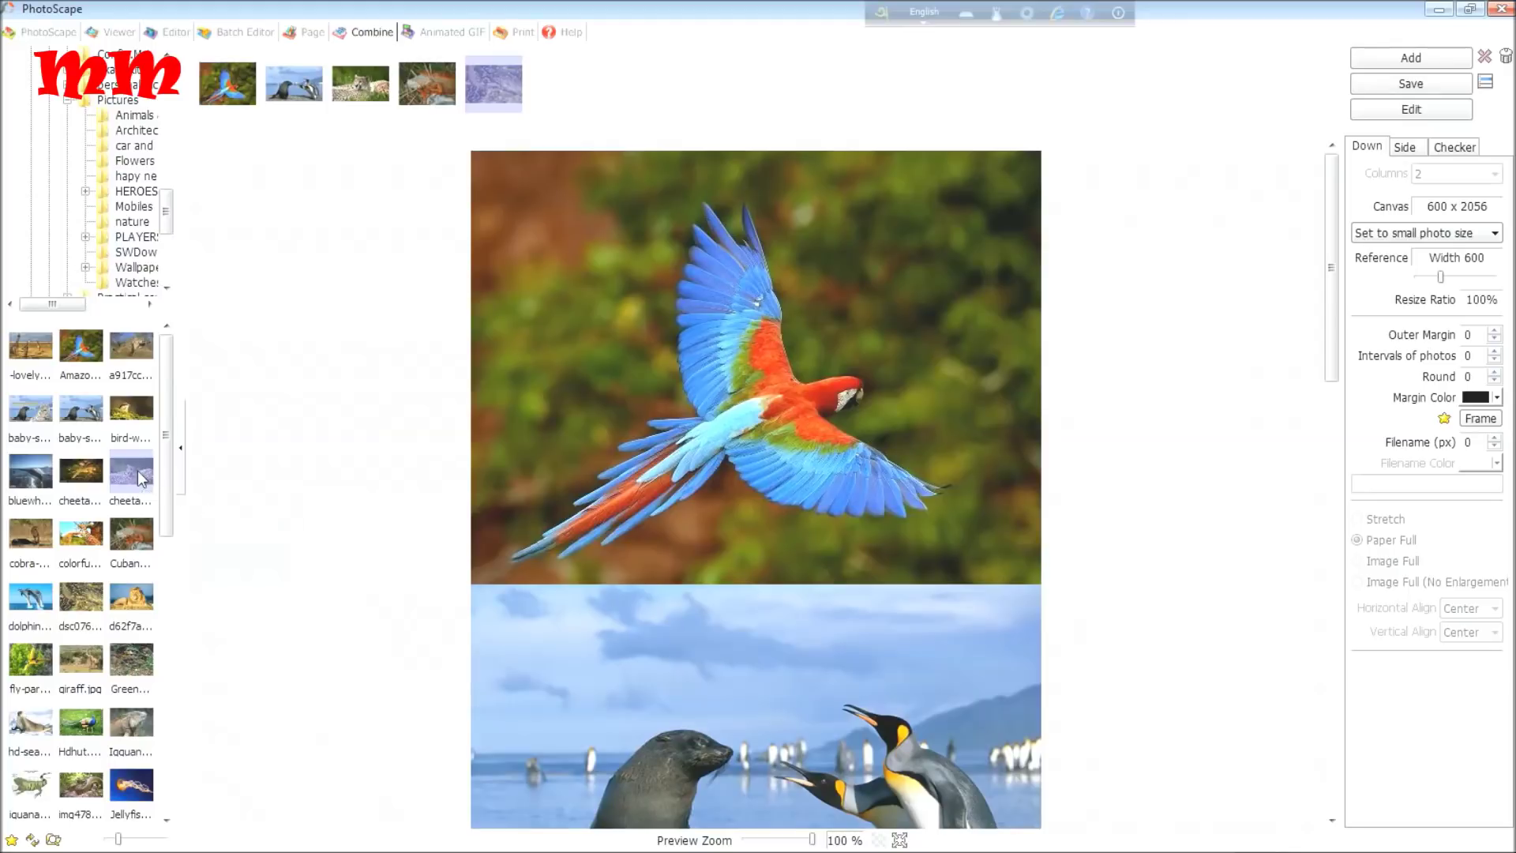
{"action": "left_click_drag", "start_coordinate": [382, 461], "coordinate": [387, 461]}
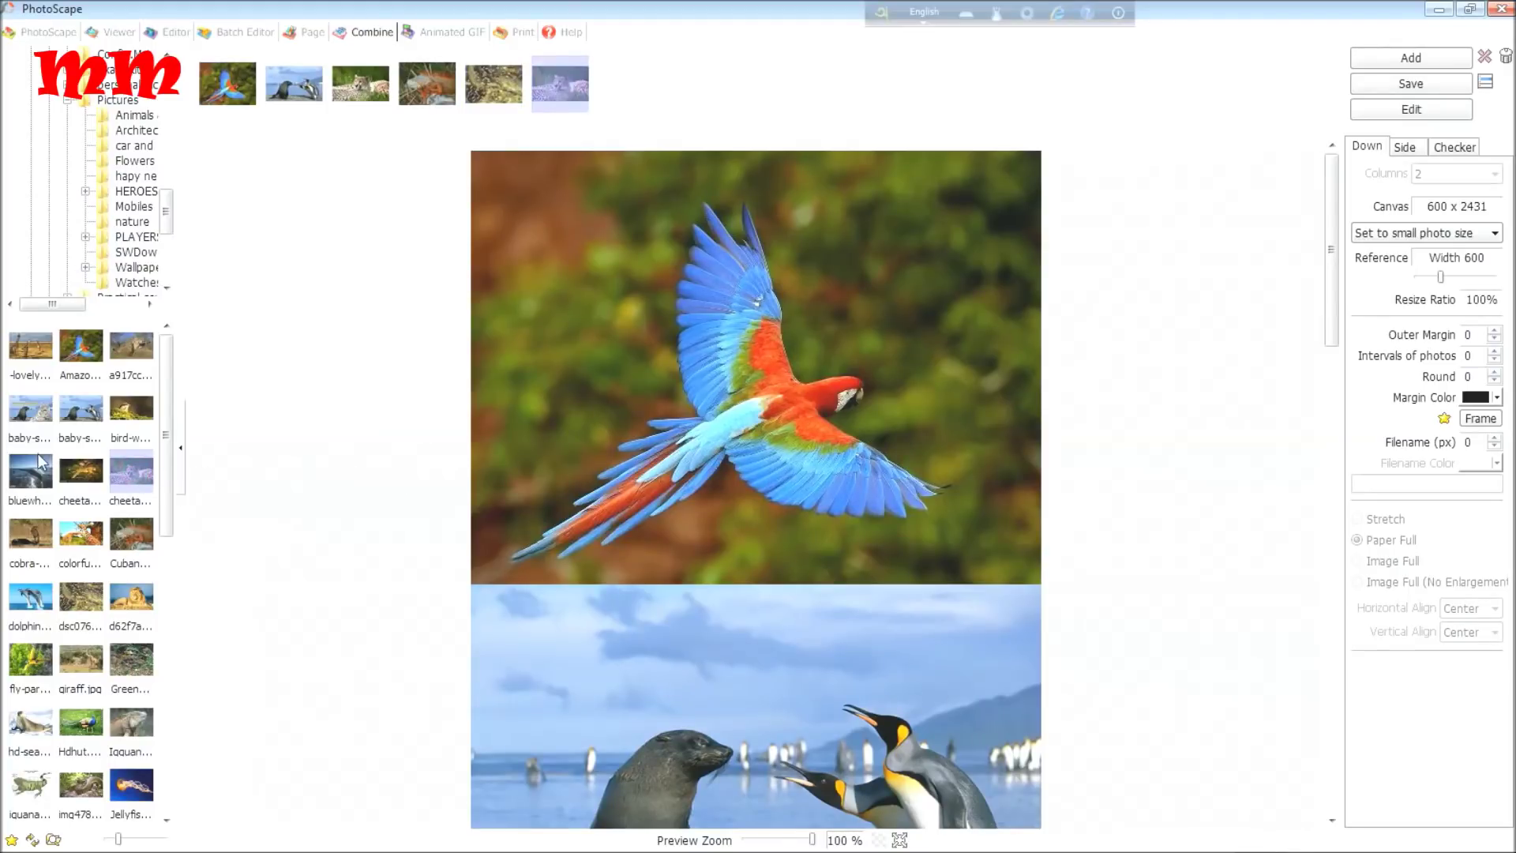
{"action": "left_click_drag", "start_coordinate": [11, 478], "coordinate": [285, 513]}
{"action": "left_click_drag", "start_coordinate": [136, 660], "coordinate": [439, 618]}
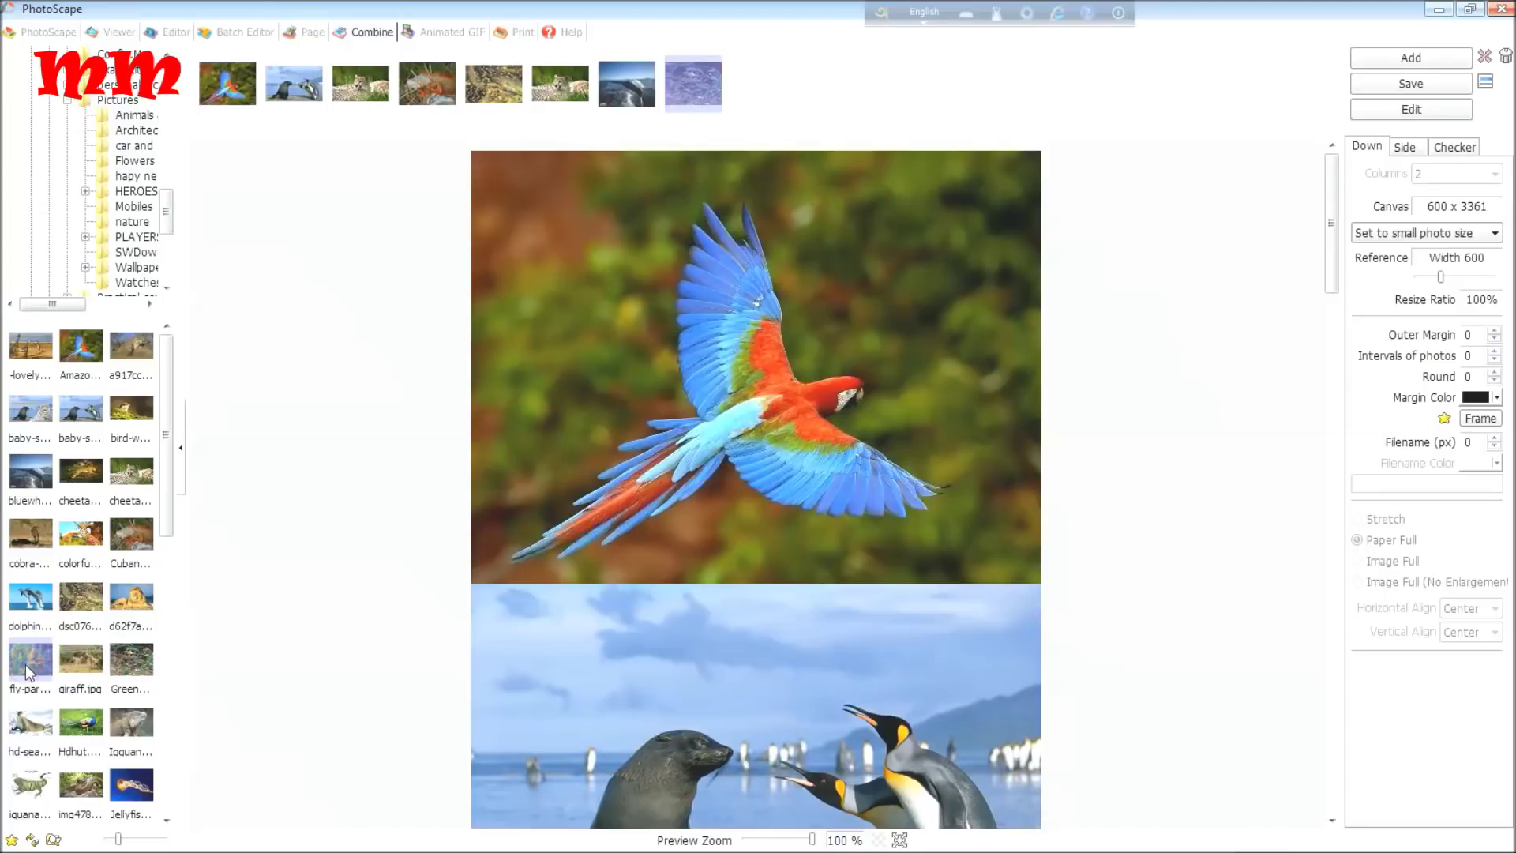
{"action": "left_click_drag", "start_coordinate": [28, 667], "coordinate": [317, 664]}
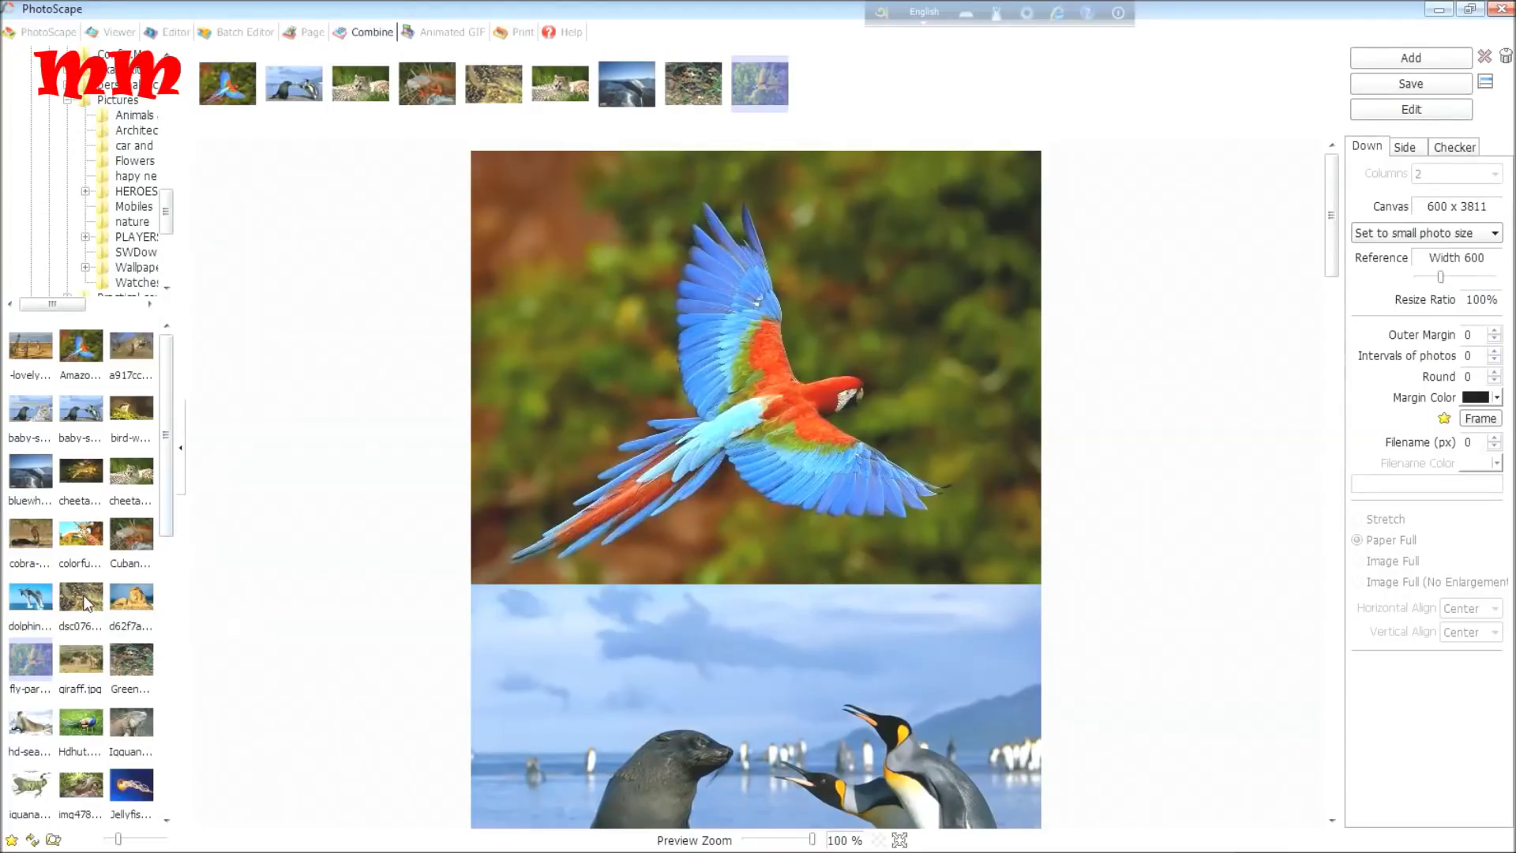
{"action": "left_click_drag", "start_coordinate": [84, 598], "coordinate": [284, 590]}
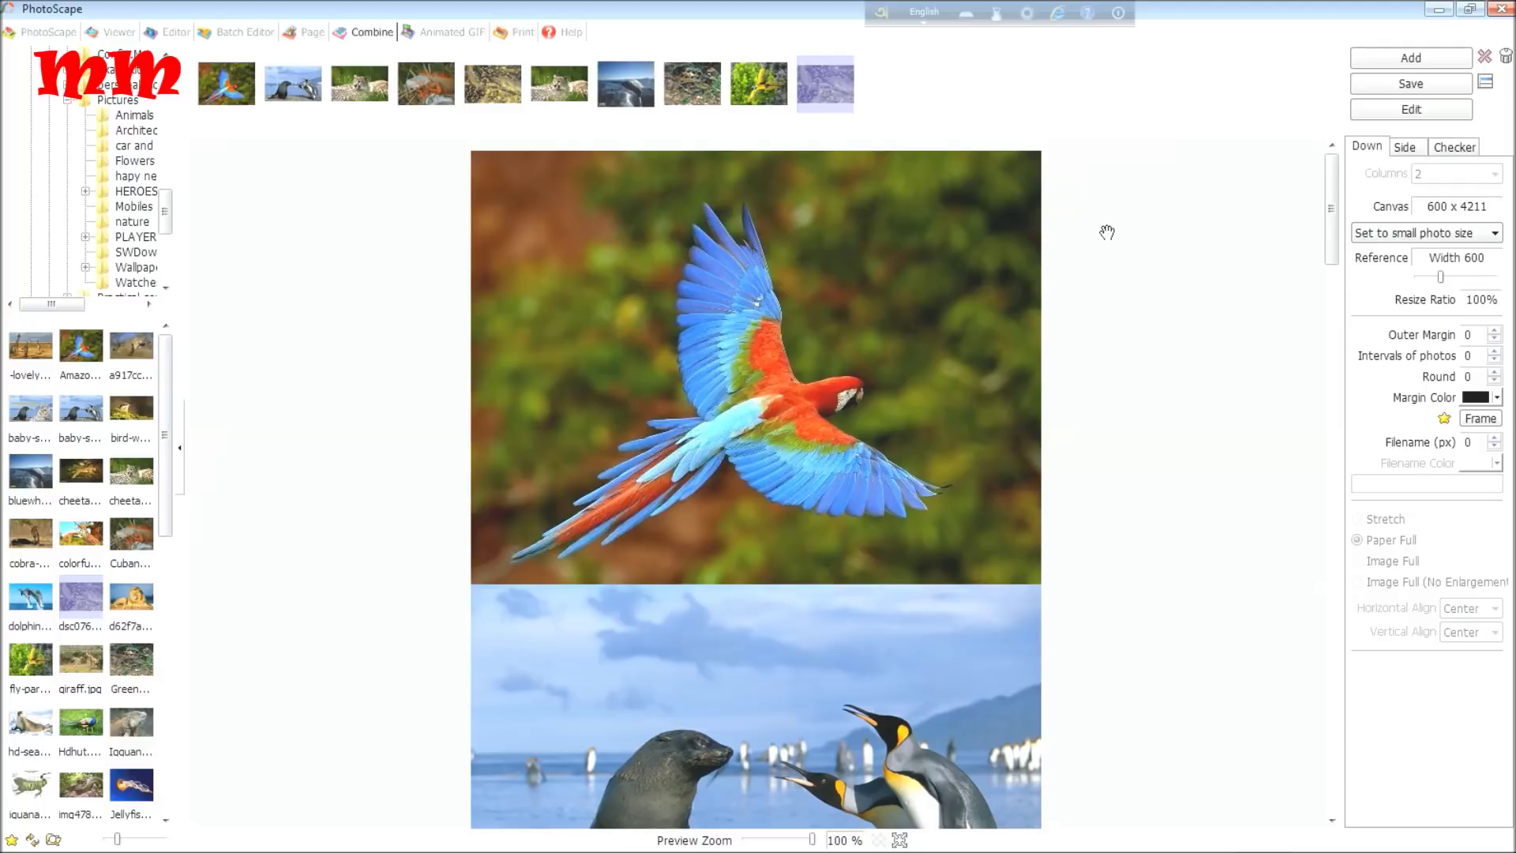
{"action": "left_click", "coordinate": [1455, 148]}
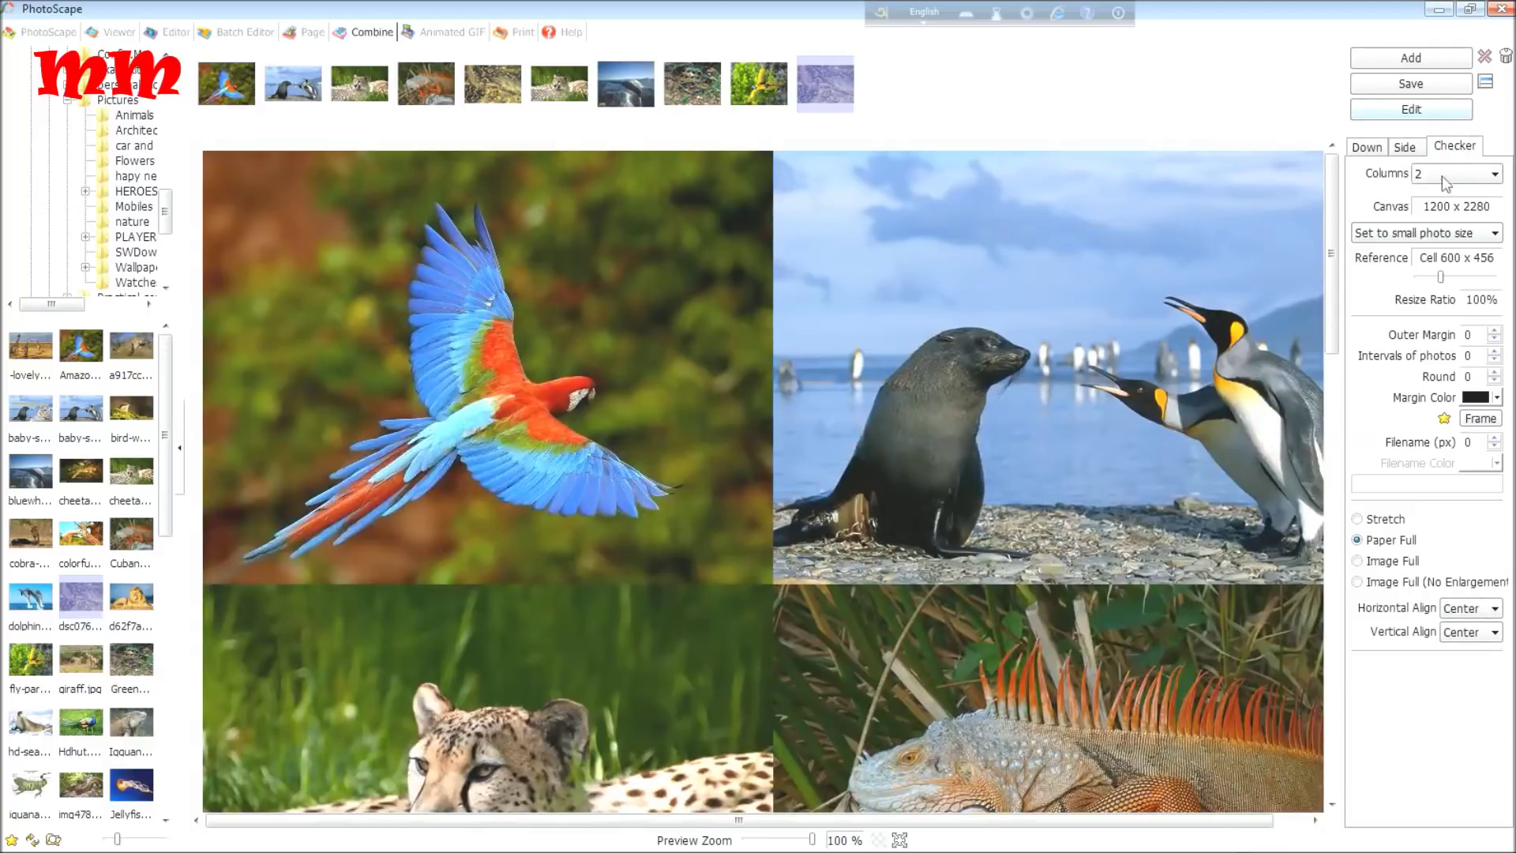
- Set the Checker margin colour to rust orange and turn on filename captions
{"action": "scroll", "coordinate": [1437, 191], "scroll_direction": "down", "scroll_amount": 1}
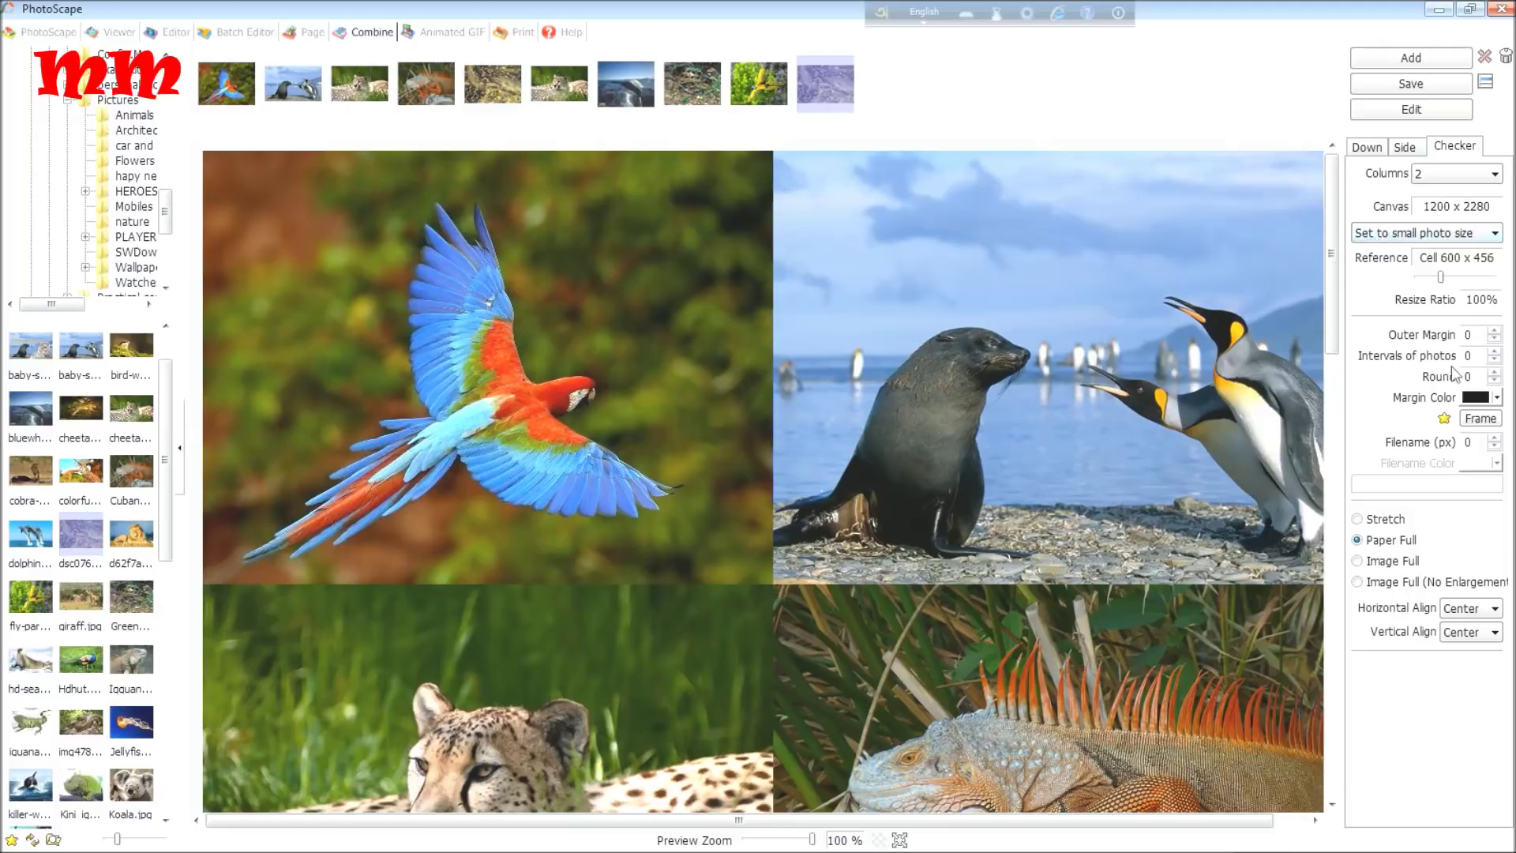
{"action": "left_click", "coordinate": [1498, 399]}
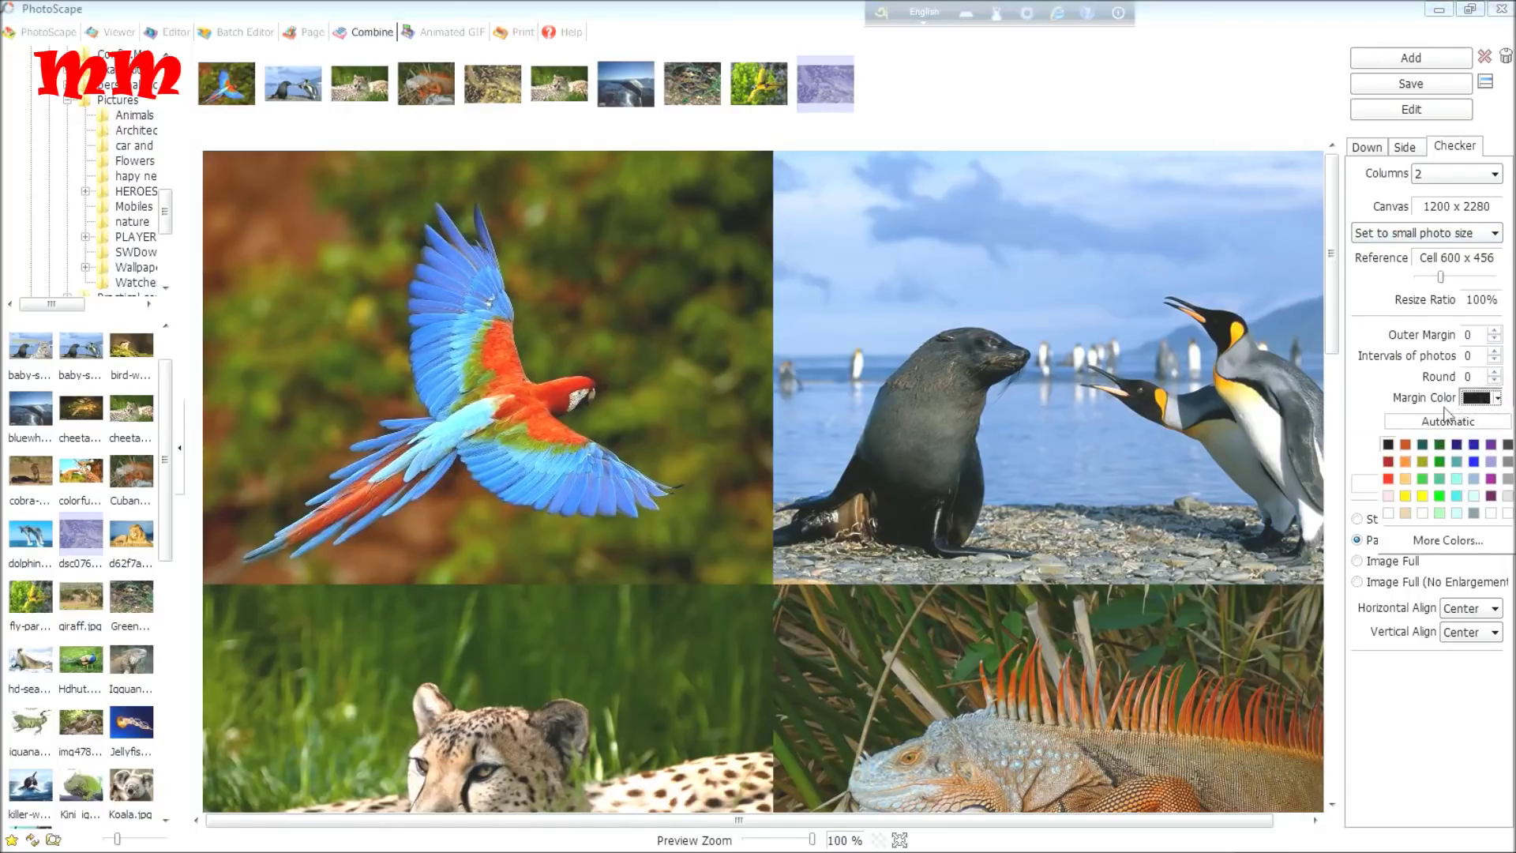
{"action": "left_click", "coordinate": [1405, 443]}
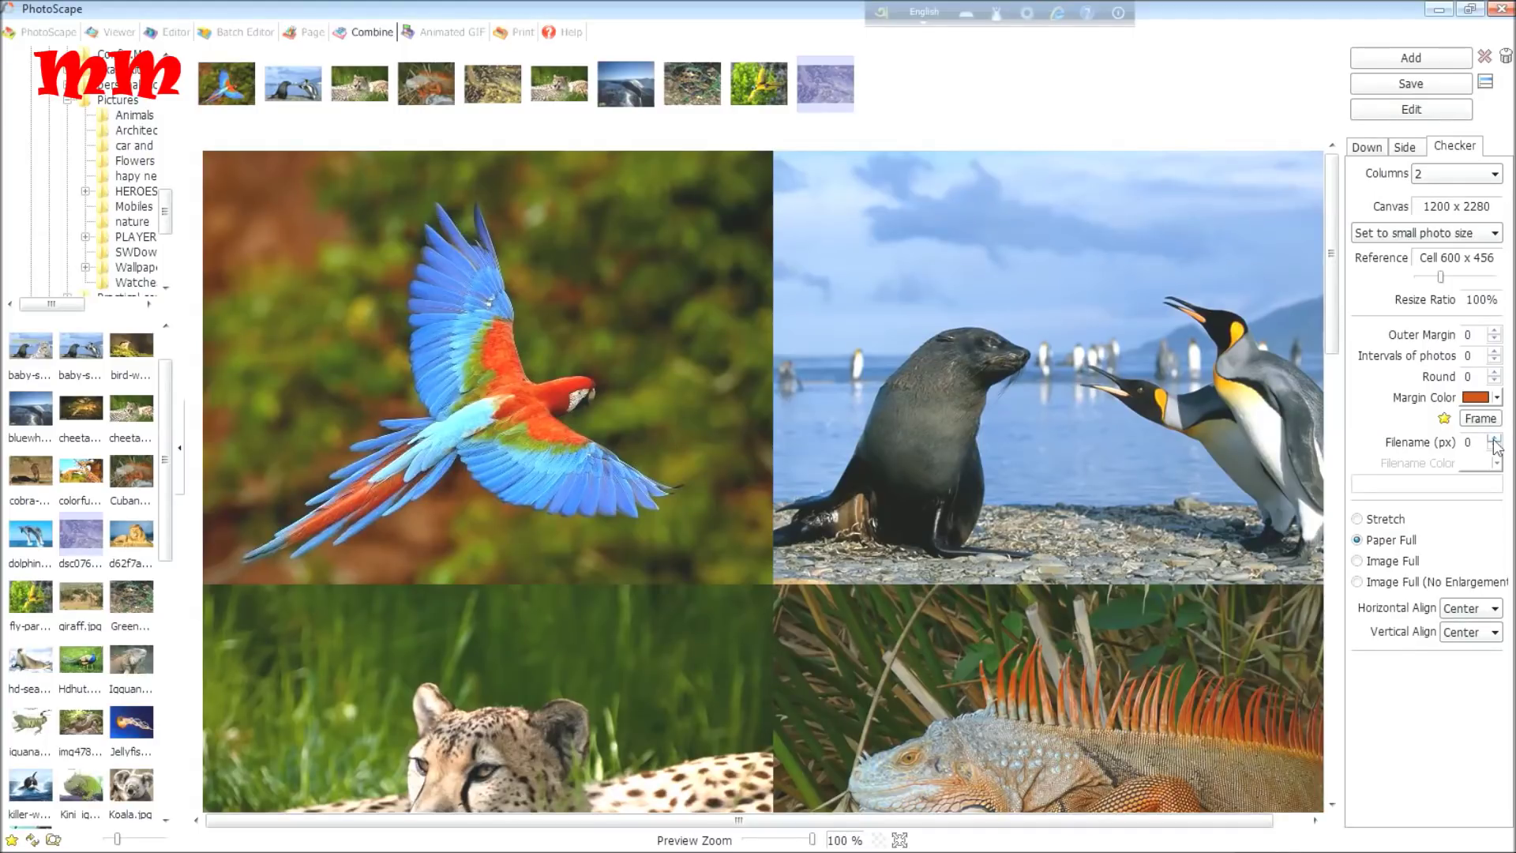
{"action": "left_click", "coordinate": [1493, 439]}
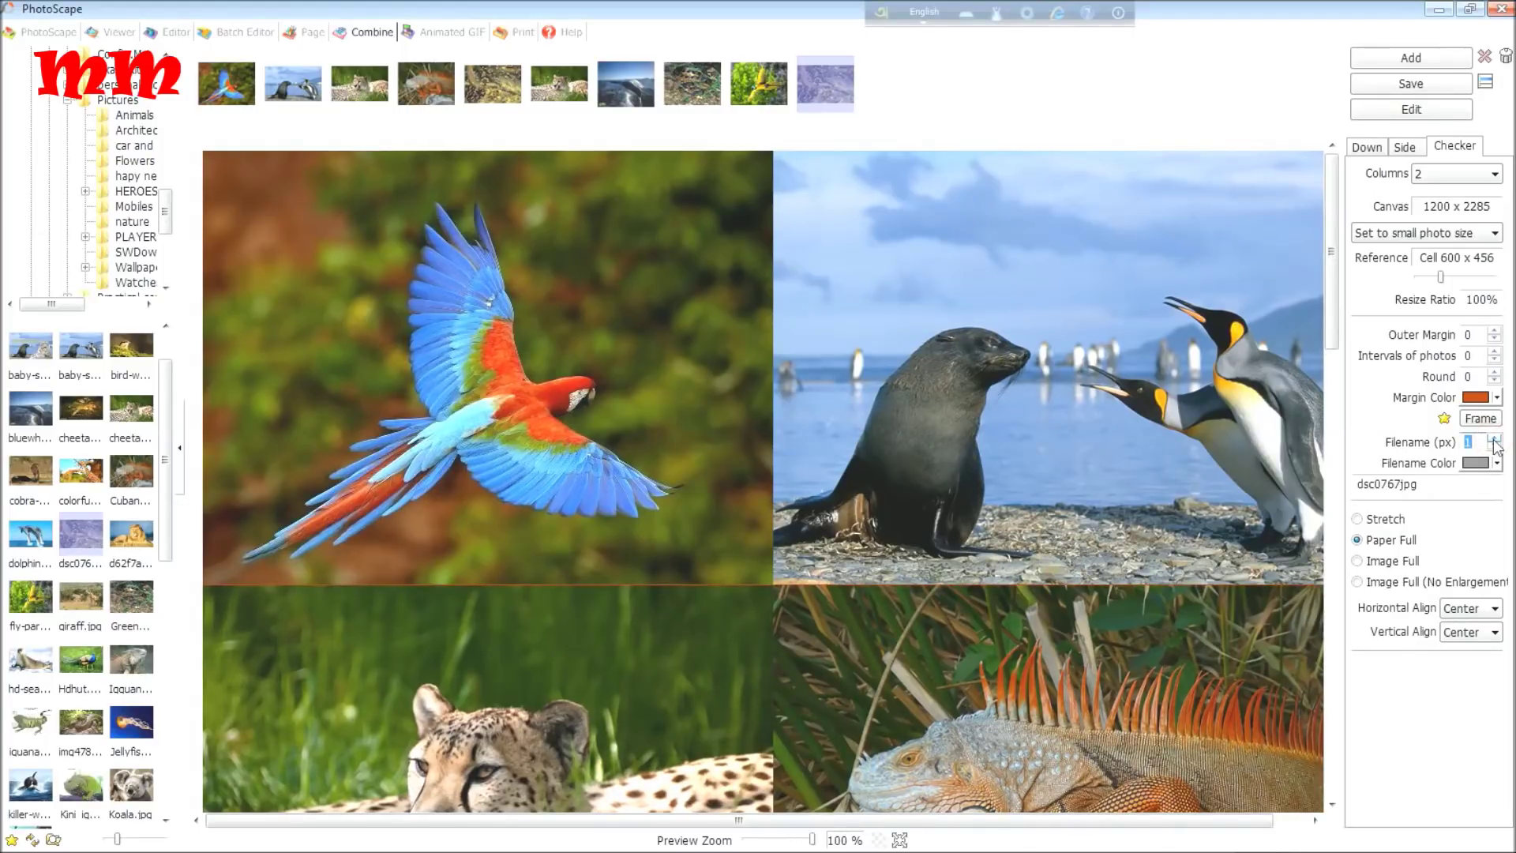
- Raise the filename caption size to 13, leaving the caption colour unchanged
{"action": "left_click", "coordinate": [1493, 439]}
{"action": "left_click", "coordinate": [1493, 438]}
{"action": "left_click", "coordinate": [1494, 439]}
{"action": "left_click", "coordinate": [1493, 439]}
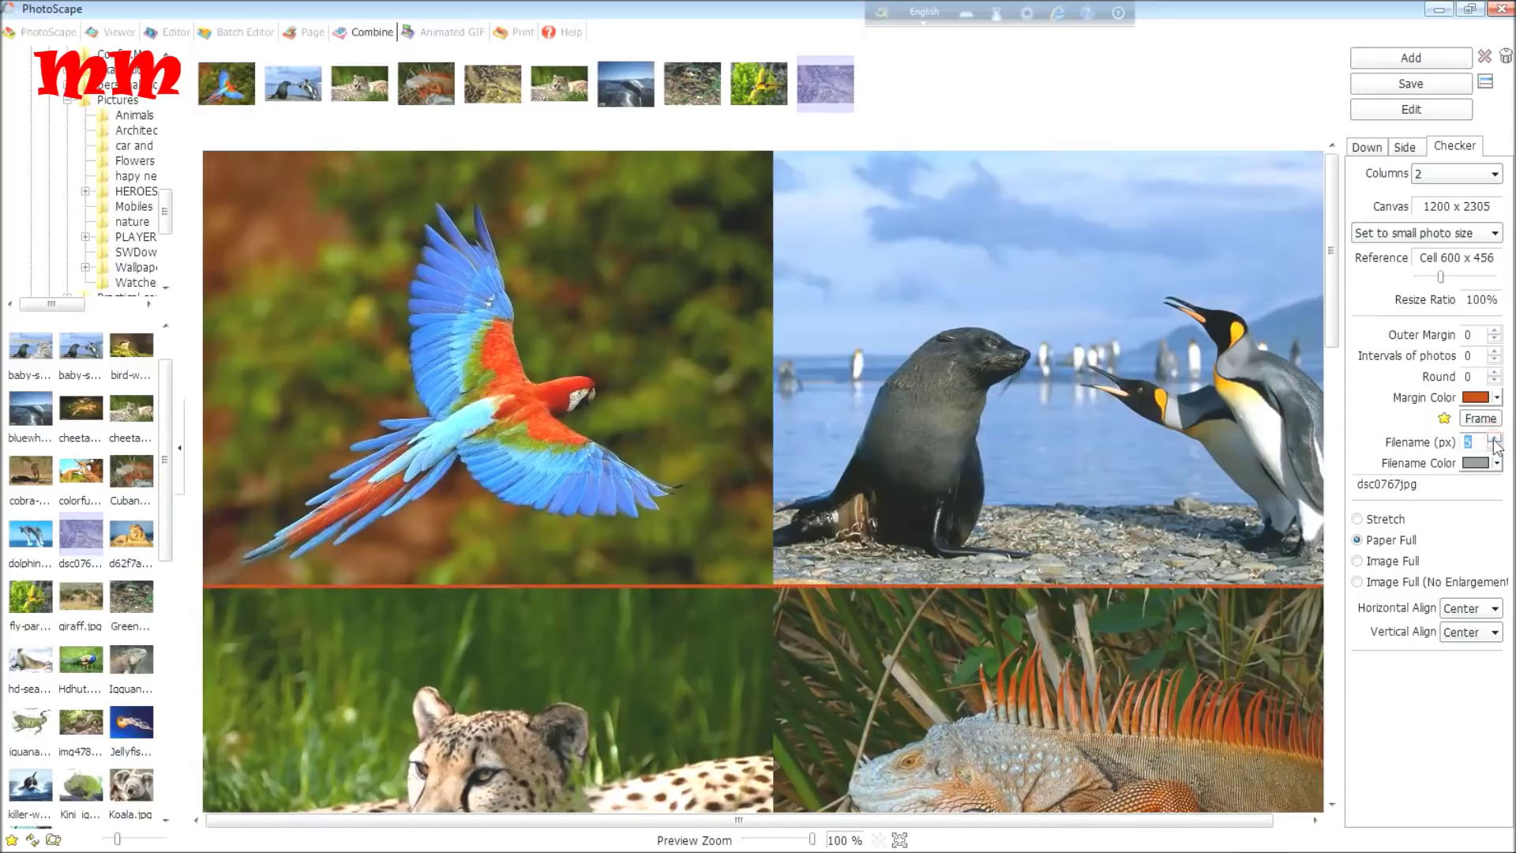
{"action": "left_click", "coordinate": [1494, 439]}
{"action": "left_click", "coordinate": [1493, 439]}
{"action": "left_click", "coordinate": [1493, 439]}
{"action": "left_click", "coordinate": [1494, 439]}
{"action": "left_click", "coordinate": [1494, 438]}
{"action": "left_click", "coordinate": [1493, 439]}
{"action": "left_click", "coordinate": [1494, 438]}
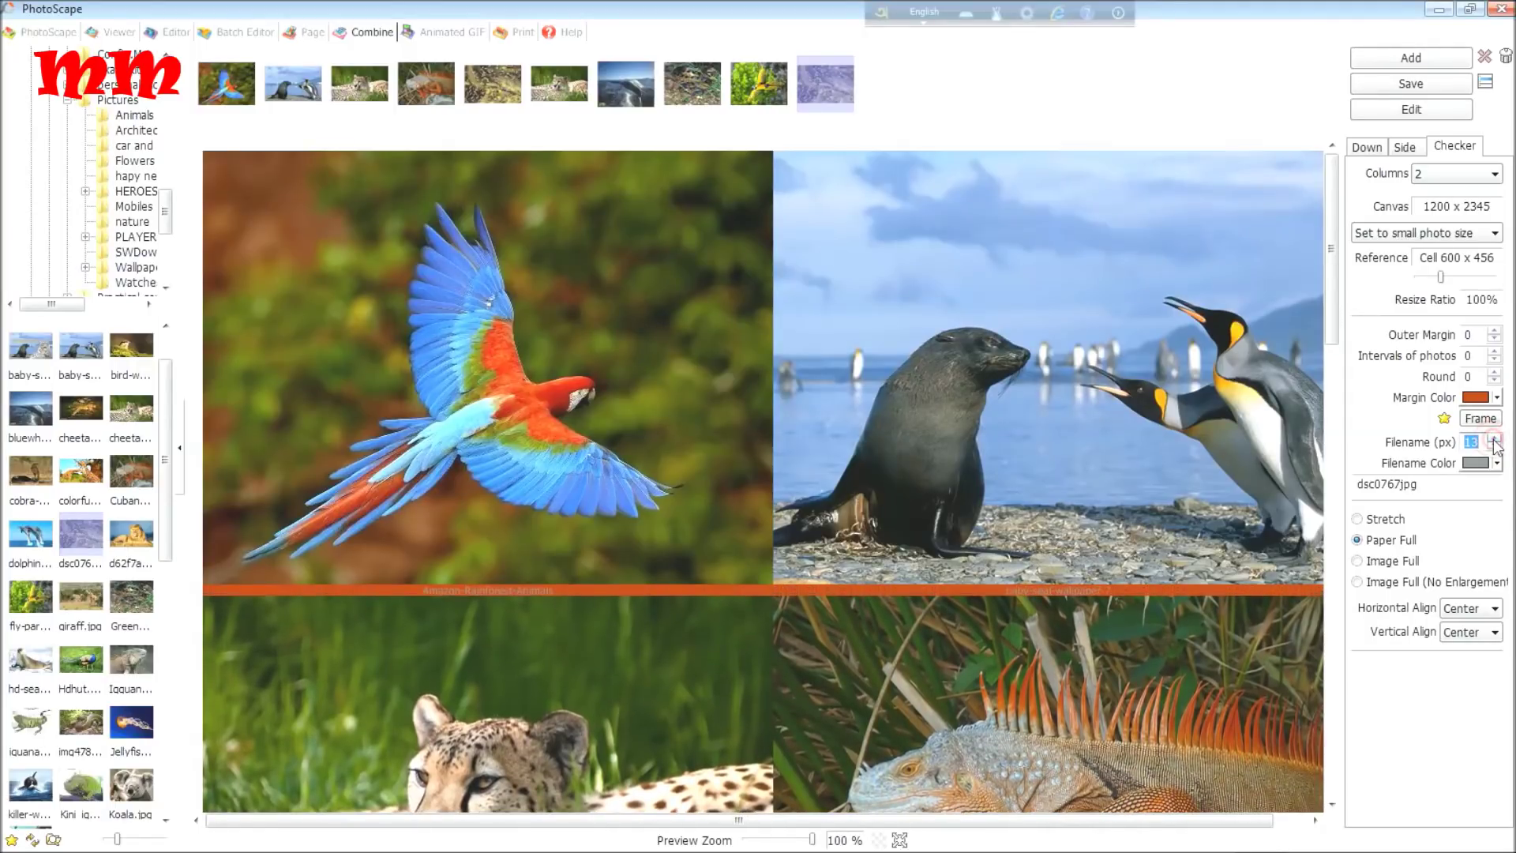
{"action": "left_click", "coordinate": [1493, 439]}
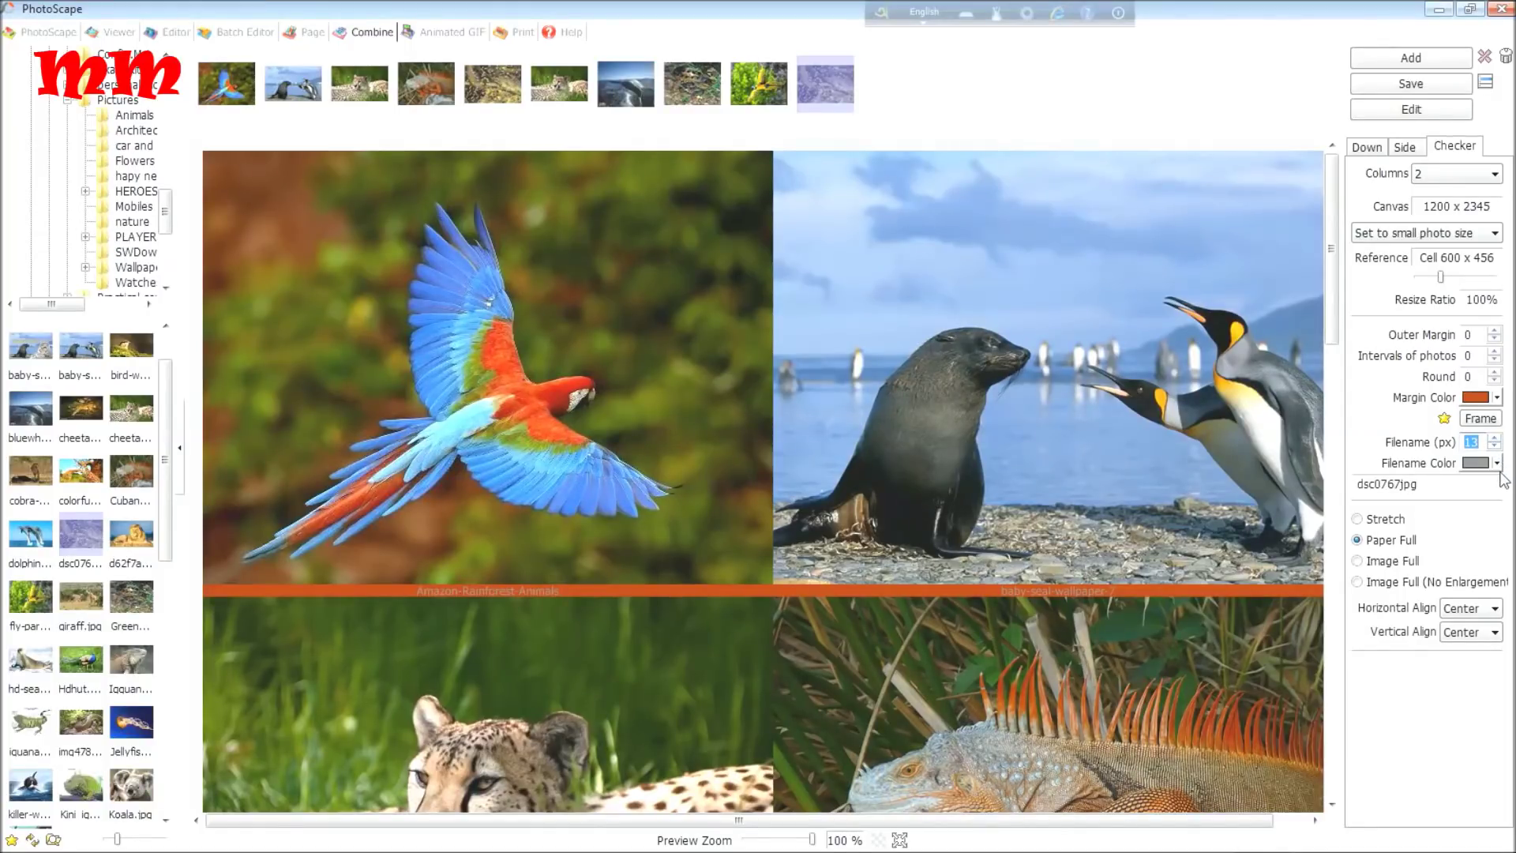
{"action": "left_click", "coordinate": [1496, 463]}
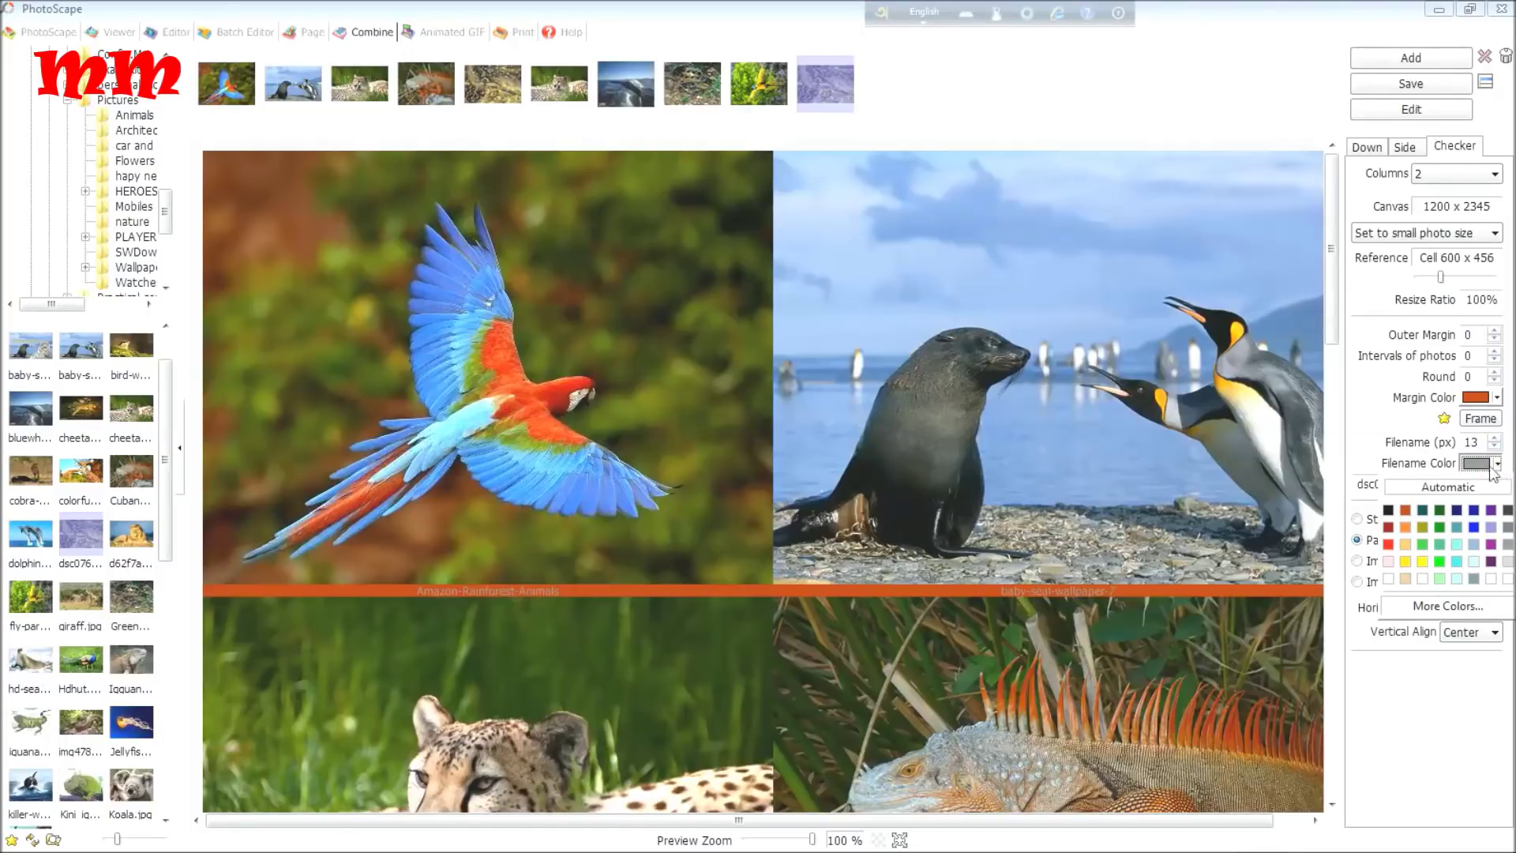
{"action": "left_click", "coordinate": [1499, 466]}
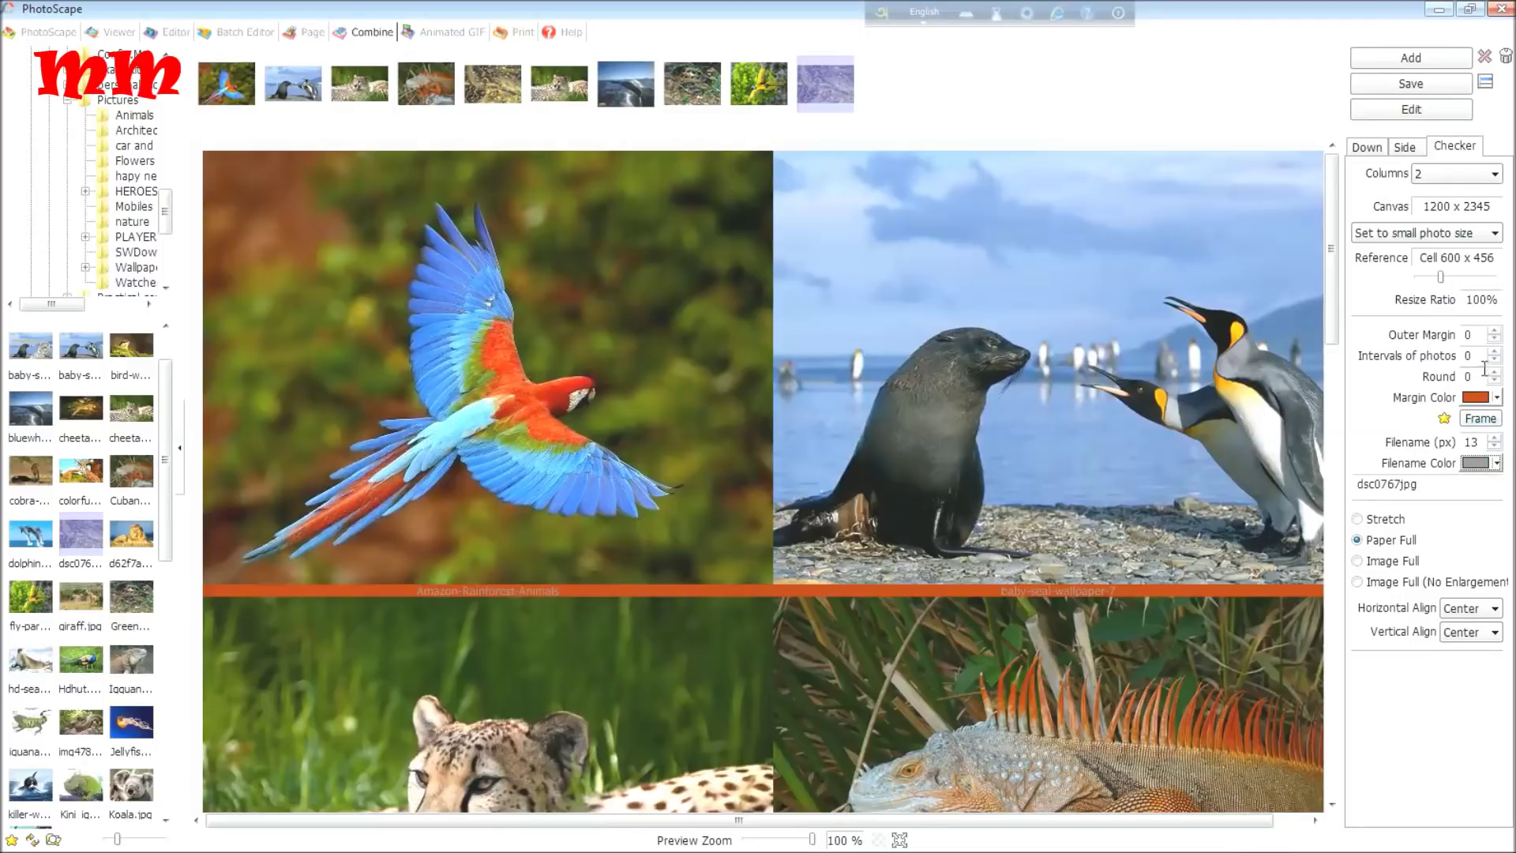
- Set the collage's outer margin to 14 px
{"action": "left_click", "coordinate": [1494, 330]}
{"action": "left_click", "coordinate": [1494, 330]}
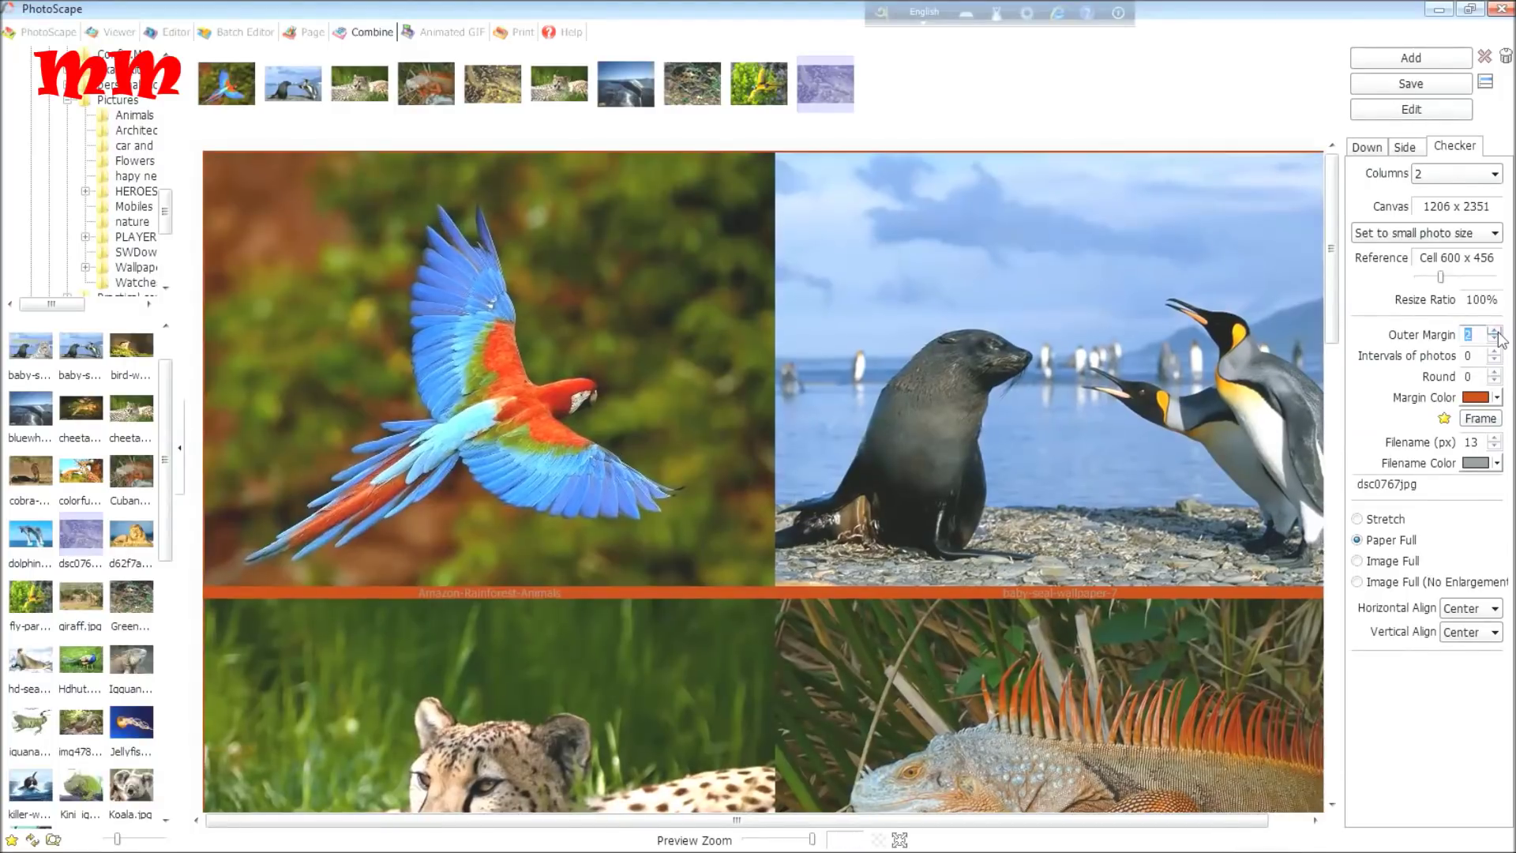
{"action": "left_click", "coordinate": [1494, 330]}
{"action": "left_click", "coordinate": [1494, 331]}
{"action": "left_click", "coordinate": [1495, 330]}
{"action": "left_click", "coordinate": [1494, 331]}
{"action": "left_click", "coordinate": [1495, 331]}
{"action": "left_click", "coordinate": [1495, 330]}
{"action": "left_click", "coordinate": [1494, 331]}
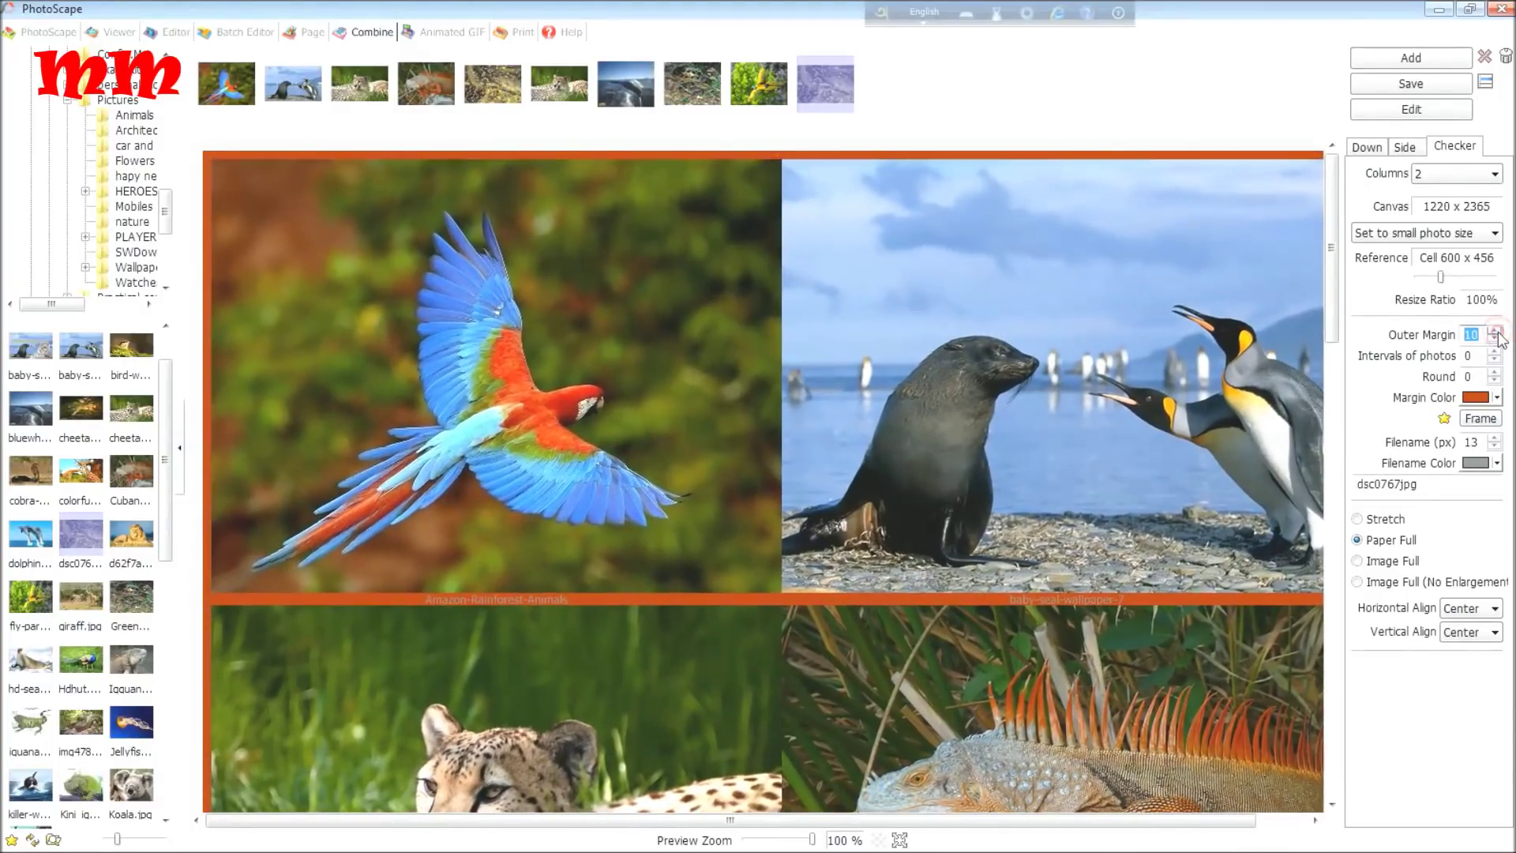
{"action": "left_click", "coordinate": [1494, 331]}
{"action": "left_click", "coordinate": [1494, 331]}
{"action": "left_click", "coordinate": [1495, 331]}
{"action": "left_click", "coordinate": [1494, 331]}
{"action": "left_click", "coordinate": [1494, 330]}
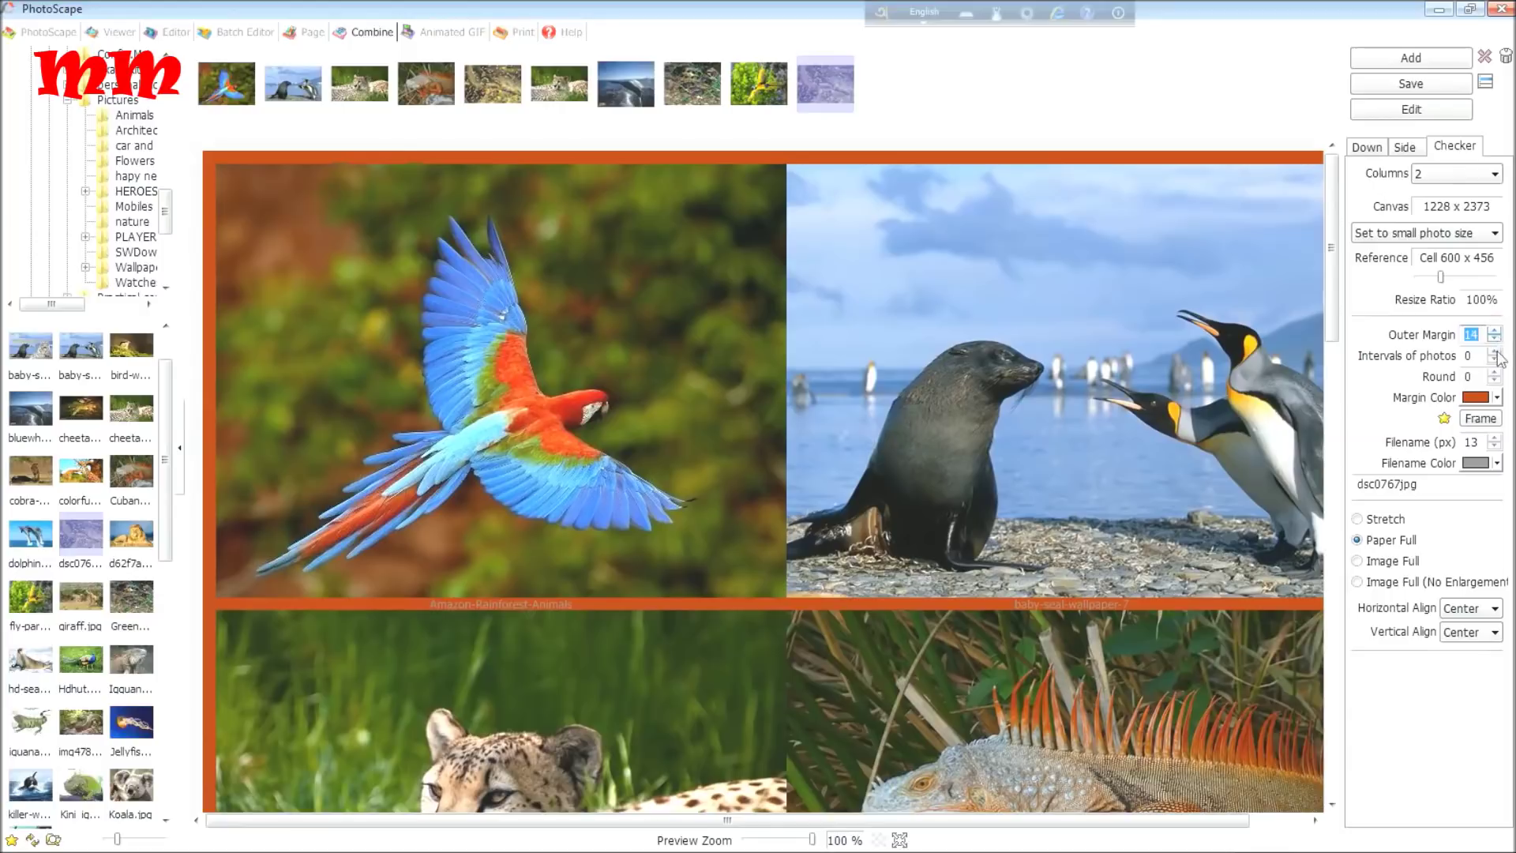
- Set the spacing between photos to 33 px
{"action": "left_click", "coordinate": [1494, 352]}
{"action": "left_click", "coordinate": [1493, 352]}
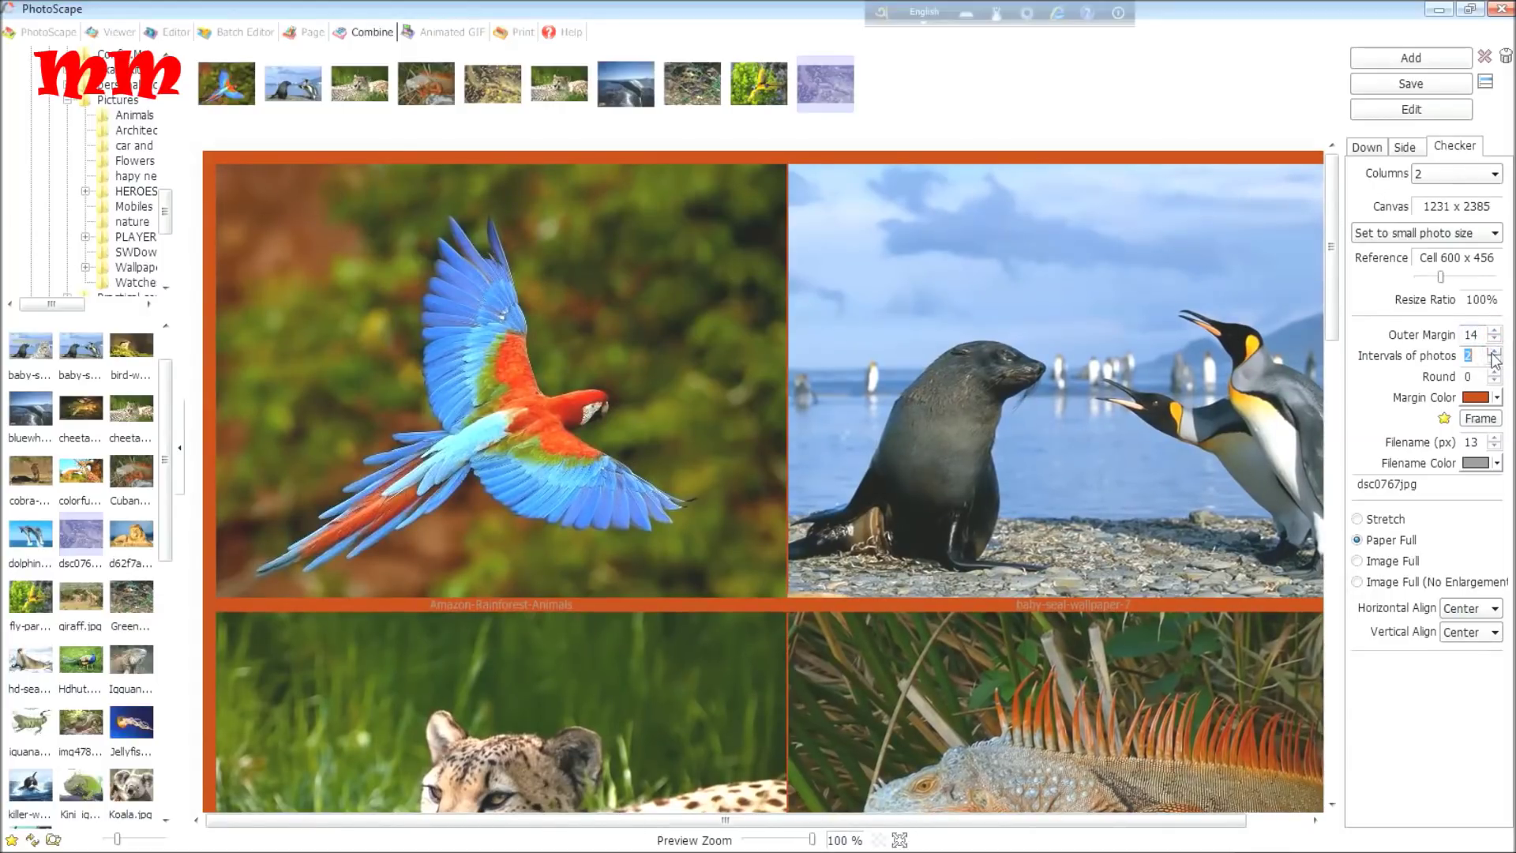
{"action": "left_click", "coordinate": [1494, 352]}
{"action": "left_click", "coordinate": [1494, 353]}
{"action": "left_click", "coordinate": [1493, 352]}
{"action": "left_click", "coordinate": [1493, 352]}
{"action": "left_click", "coordinate": [1494, 352]}
{"action": "left_click", "coordinate": [1494, 352]}
{"action": "left_click", "coordinate": [1493, 352]}
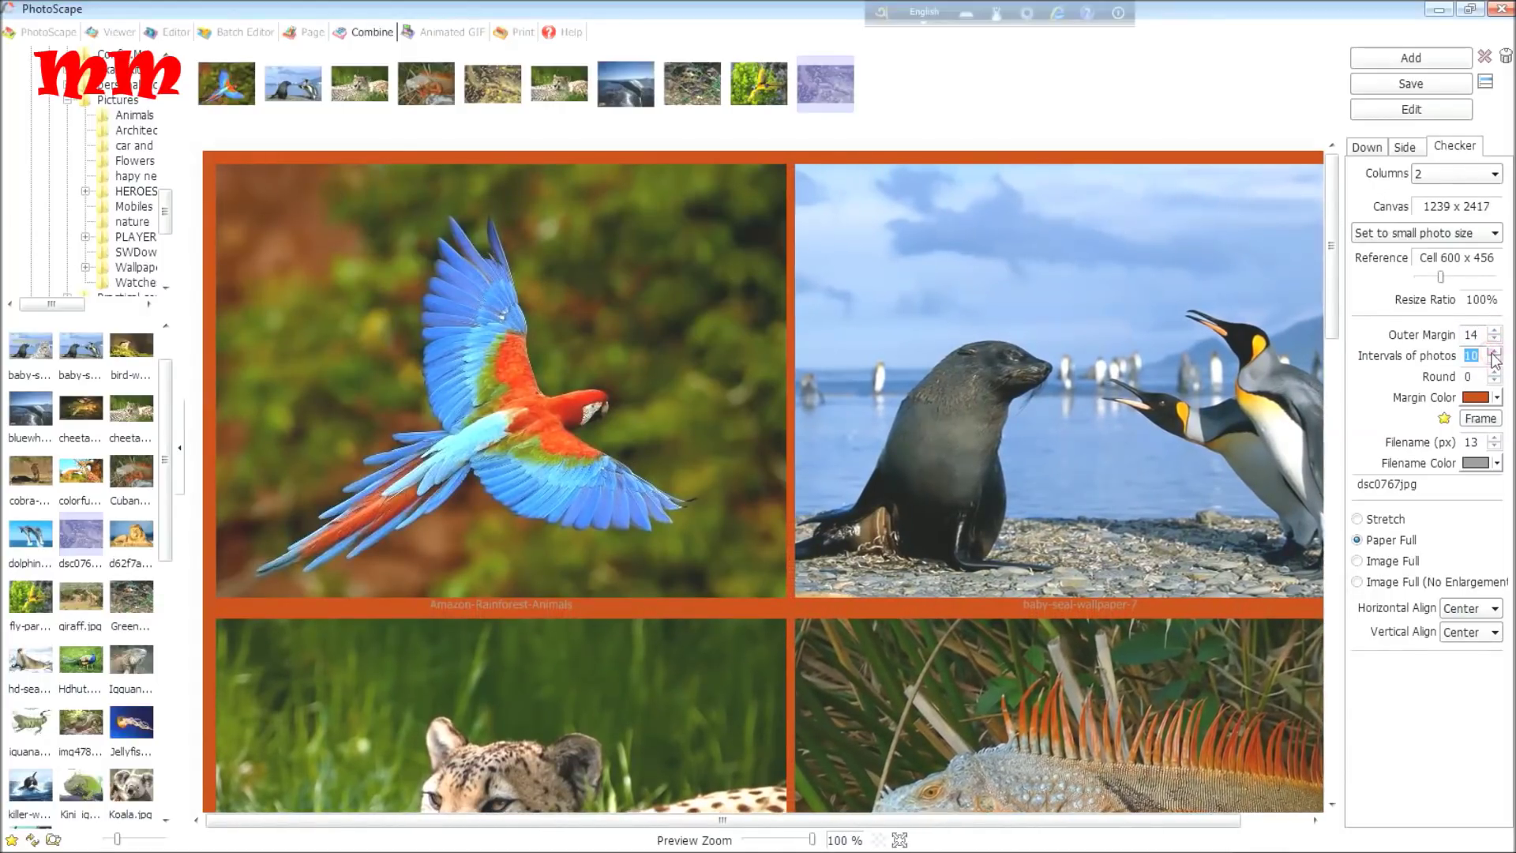
{"action": "left_click", "coordinate": [1494, 352]}
{"action": "left_click", "coordinate": [1494, 352]}
{"action": "left_click", "coordinate": [1493, 352]}
{"action": "left_click", "coordinate": [1494, 352]}
{"action": "left_click", "coordinate": [1493, 352]}
{"action": "left_click", "coordinate": [1493, 352]}
{"action": "left_click", "coordinate": [1493, 352]}
{"action": "left_click", "coordinate": [1493, 352]}
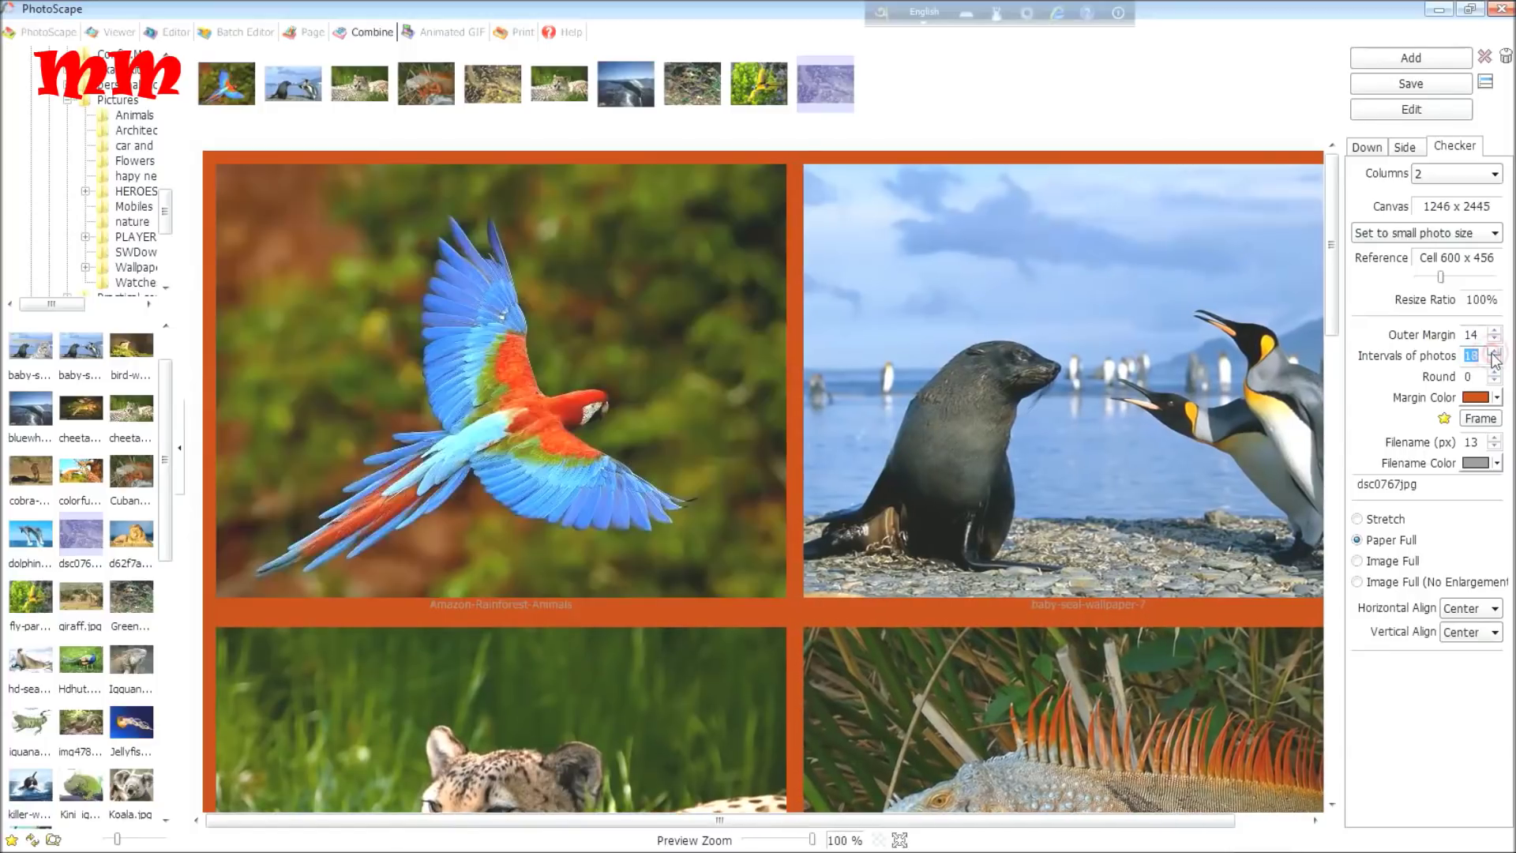
{"action": "double_click", "coordinate": [1493, 352]}
{"action": "double_click", "coordinate": [1494, 352]}
{"action": "left_click", "coordinate": [1493, 352]}
{"action": "double_click", "coordinate": [1494, 352]}
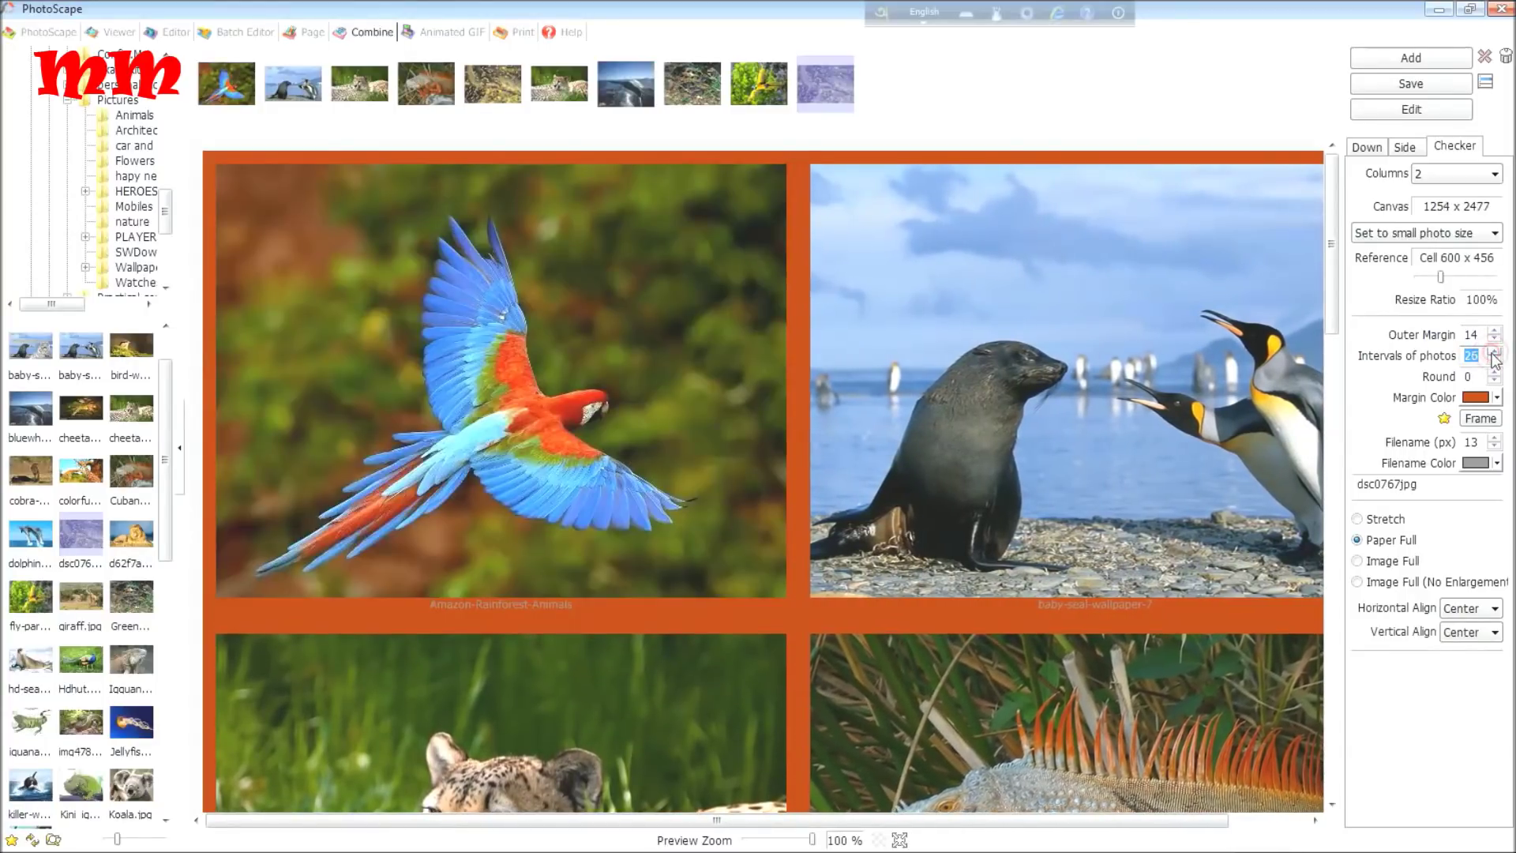
{"action": "double_click", "coordinate": [1494, 352]}
{"action": "double_click", "coordinate": [1494, 353]}
{"action": "double_click", "coordinate": [1493, 353]}
{"action": "double_click", "coordinate": [1493, 353]}
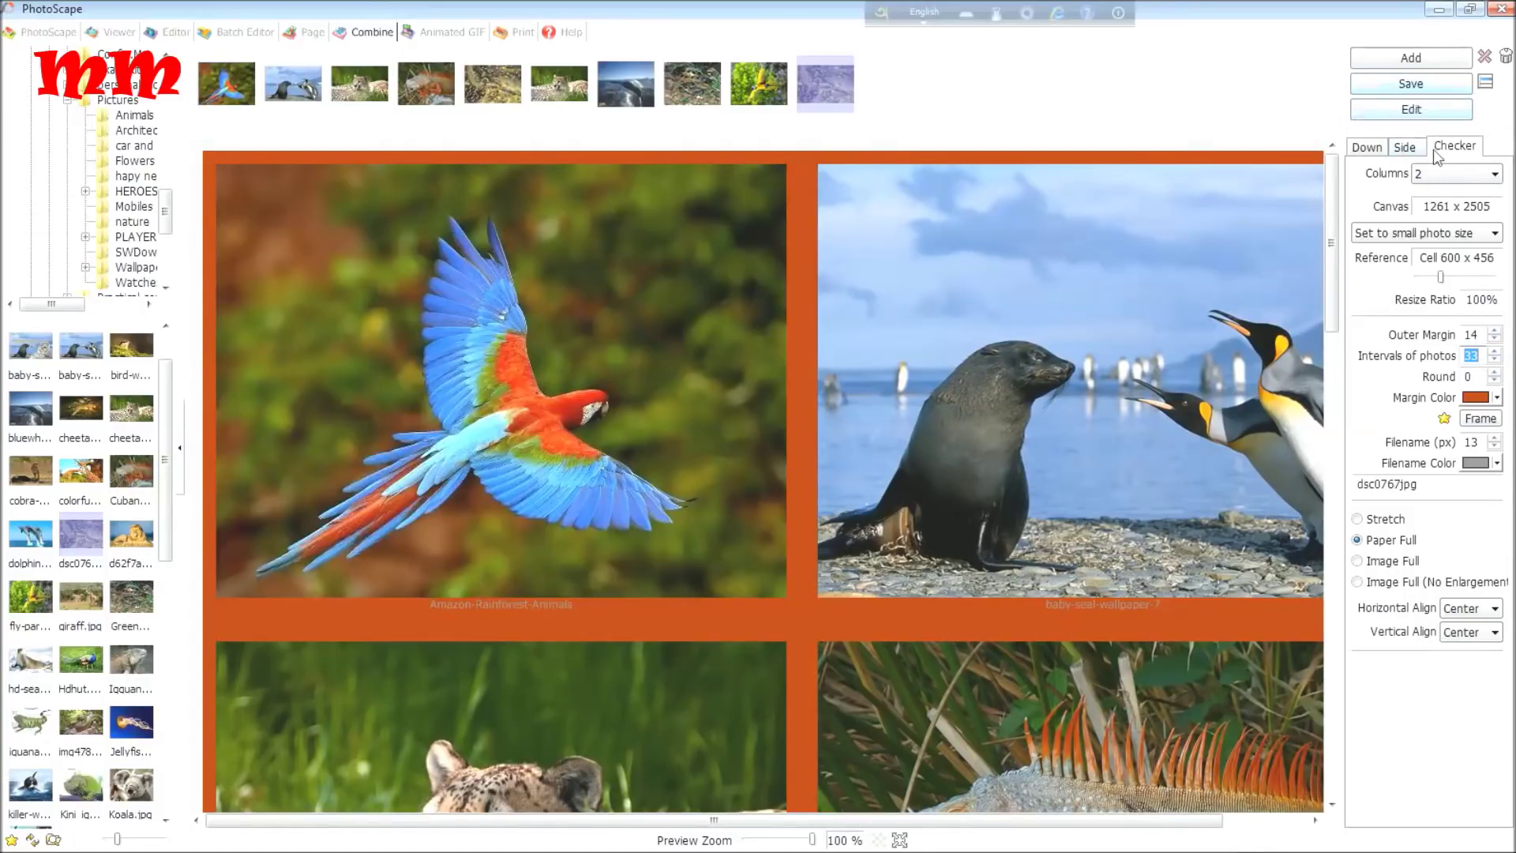
- Preview the photos as one horizontal row, then stack them in a vertical column
{"action": "left_click", "coordinate": [1406, 148]}
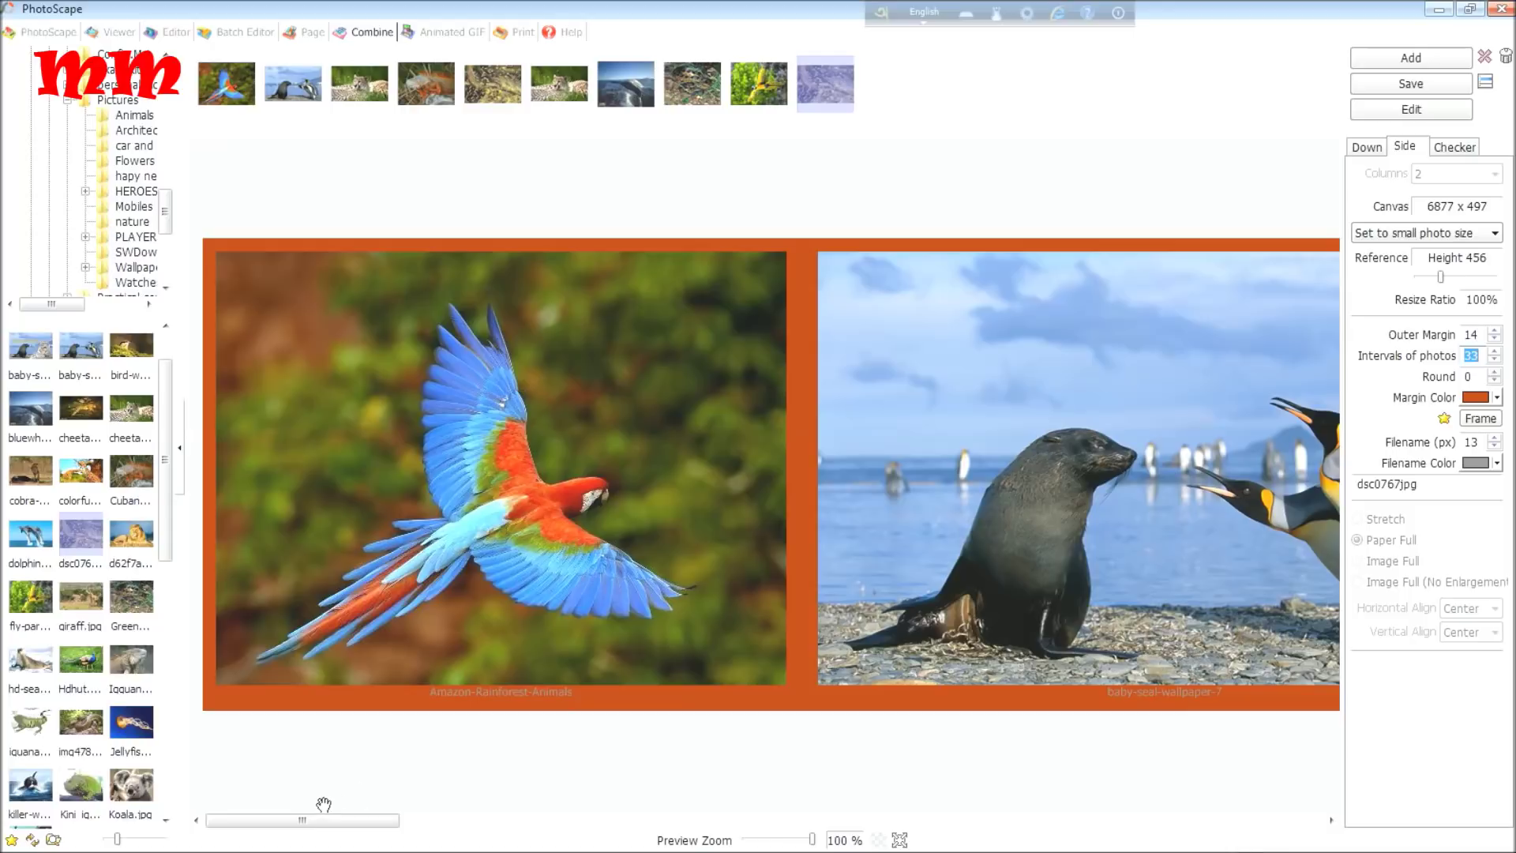
{"action": "left_click_drag", "start_coordinate": [308, 819], "coordinate": [1279, 843]}
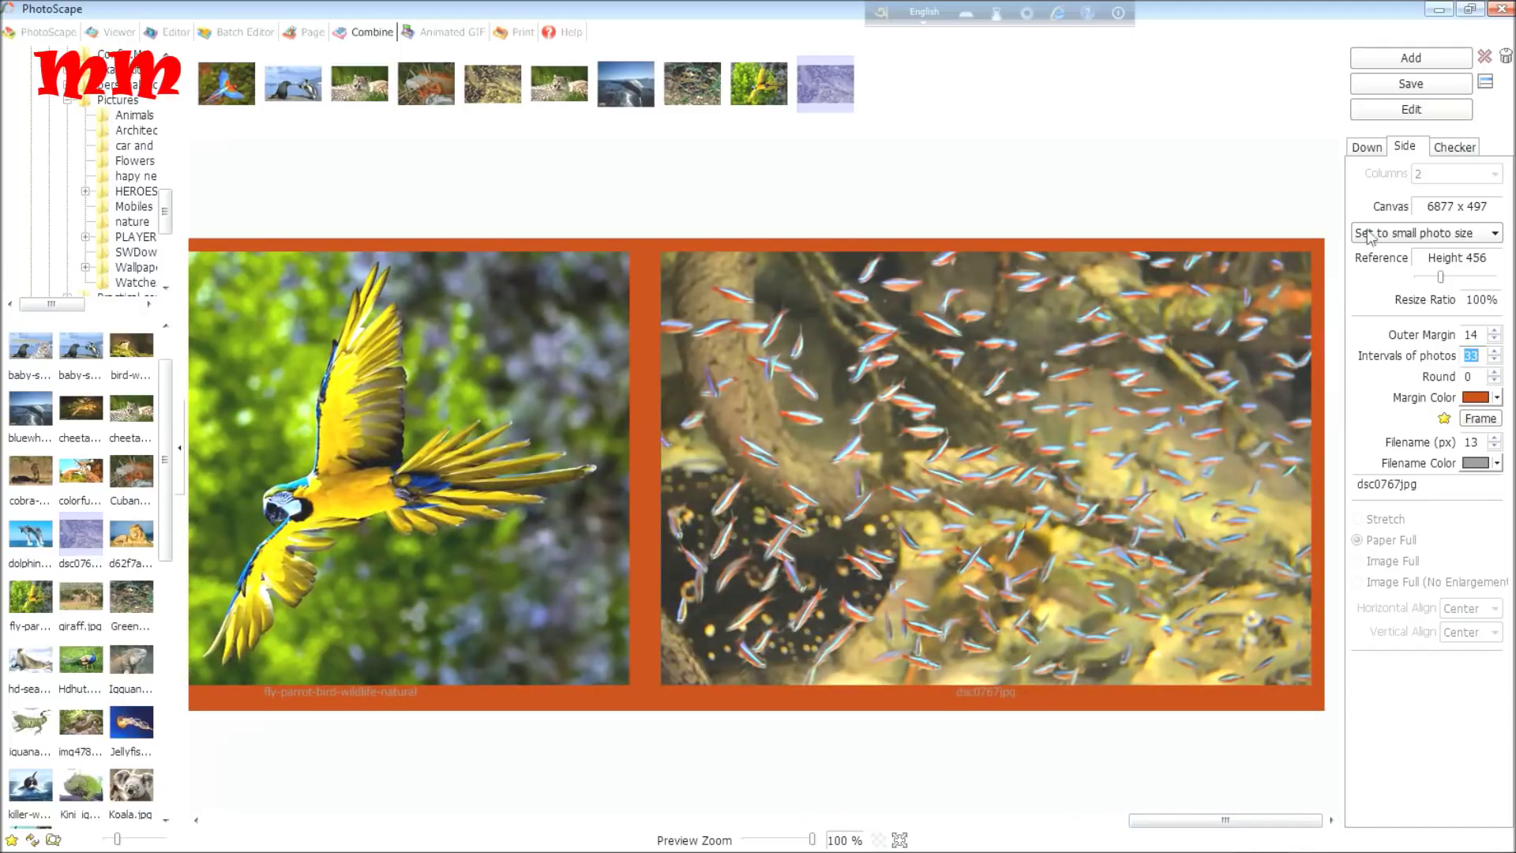
{"action": "left_click", "coordinate": [1384, 148]}
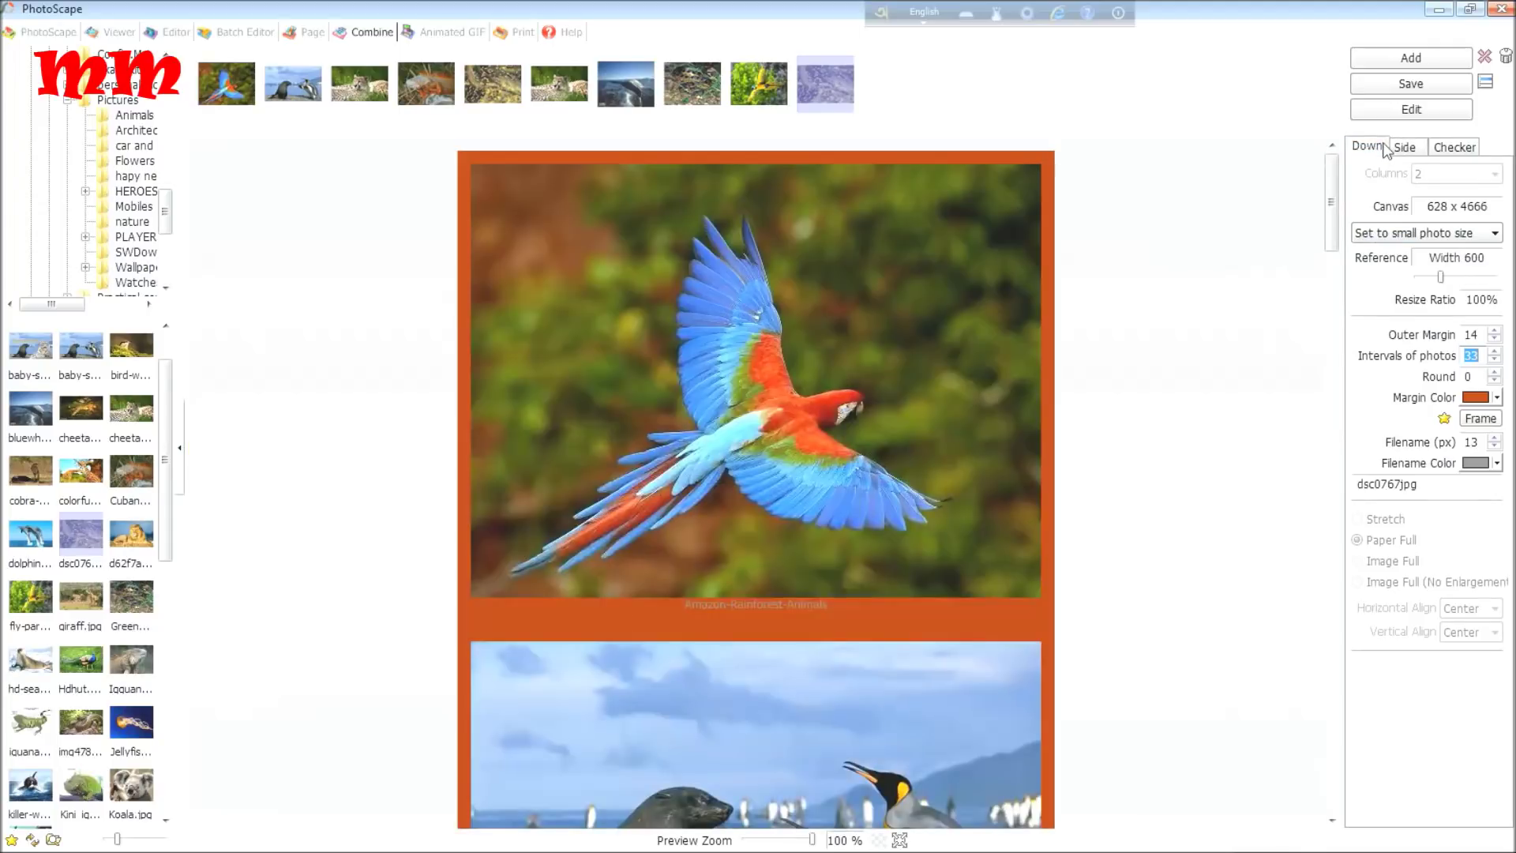
- Scroll through the 628 x 4666 single-column collage preview
{"action": "left_click", "coordinate": [1313, 189]}
{"action": "mouse_move", "coordinate": [1324, 200]}
{"action": "left_mouse_down"}
{"action": "mouse_move", "coordinate": [1248, 576]}
{"action": "mouse_move", "coordinate": [1228, 774]}
{"action": "mouse_move", "coordinate": [1282, 442]}
{"action": "mouse_move", "coordinate": [1297, 186]}
{"action": "left_mouse_up"}
{"action": "left_click", "coordinate": [1454, 231]}
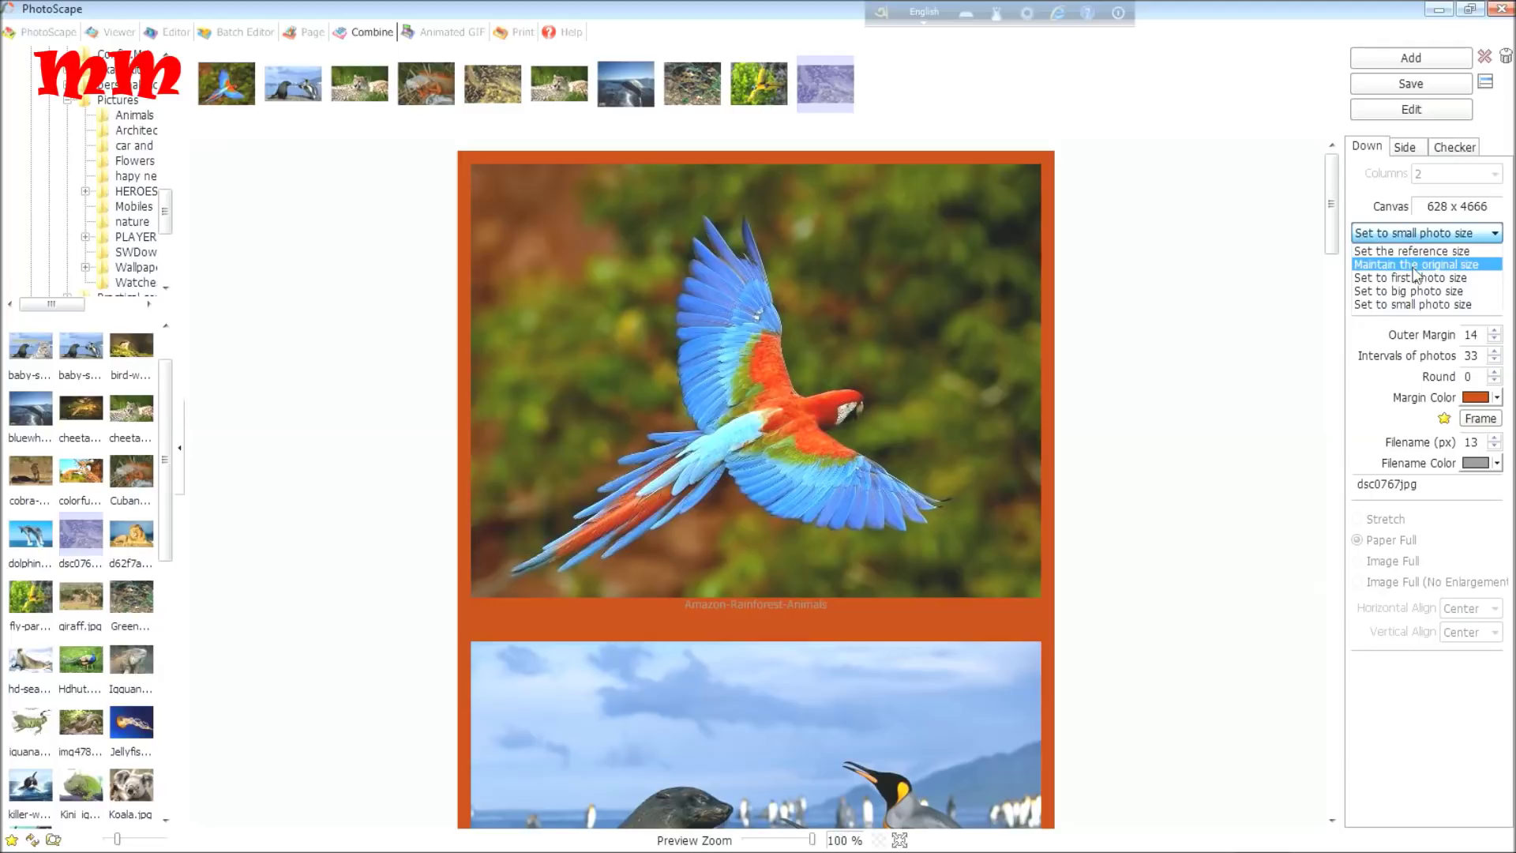
- Keep 'Set to small photo size' and shrink the reference width to 234 px (39%)
{"action": "left_click", "coordinate": [1414, 267]}
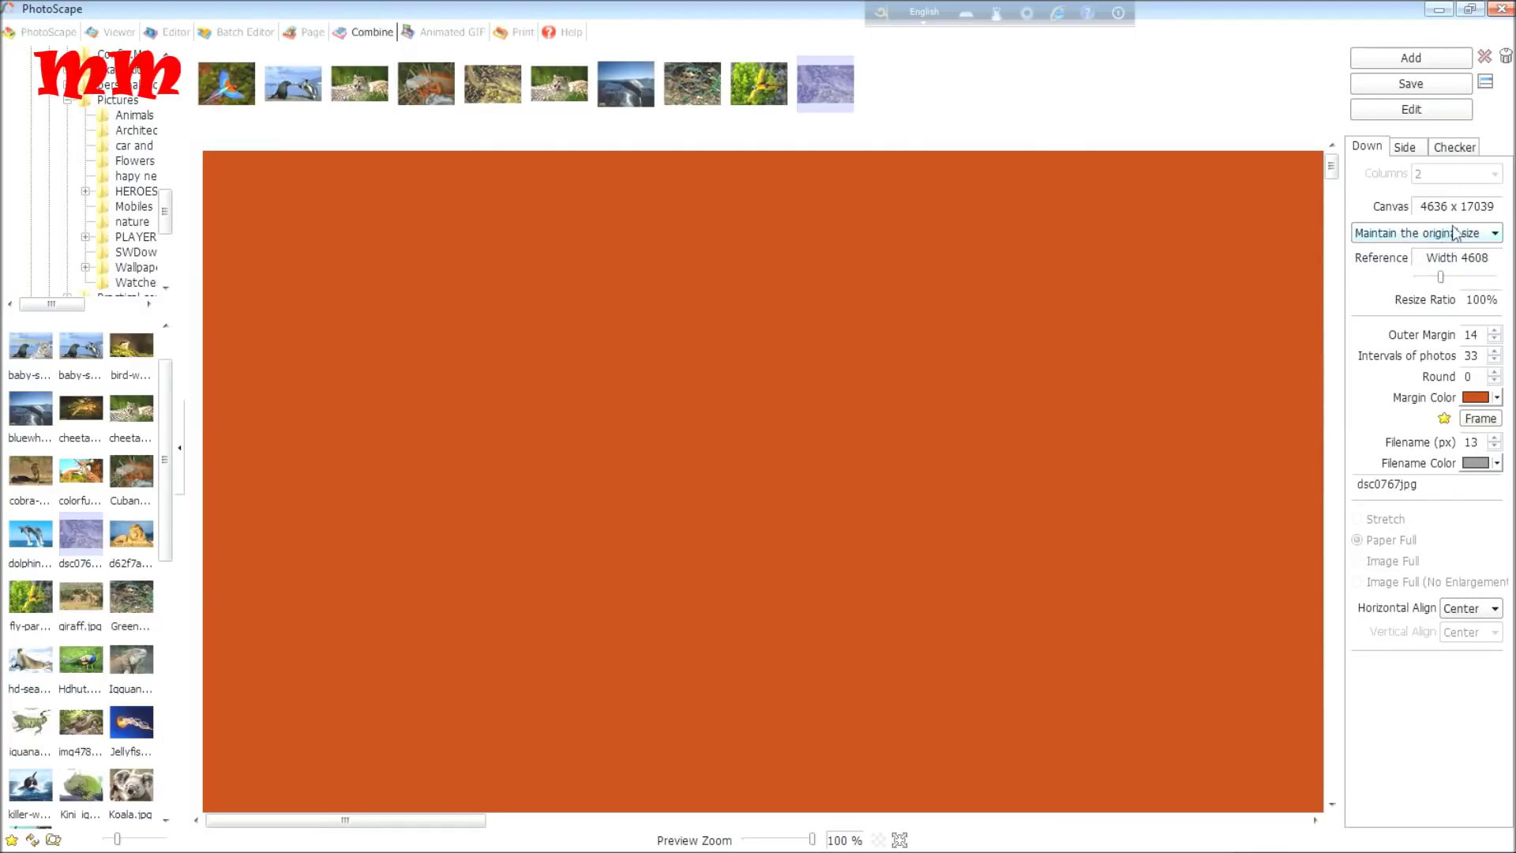
{"action": "left_click", "coordinate": [1499, 235]}
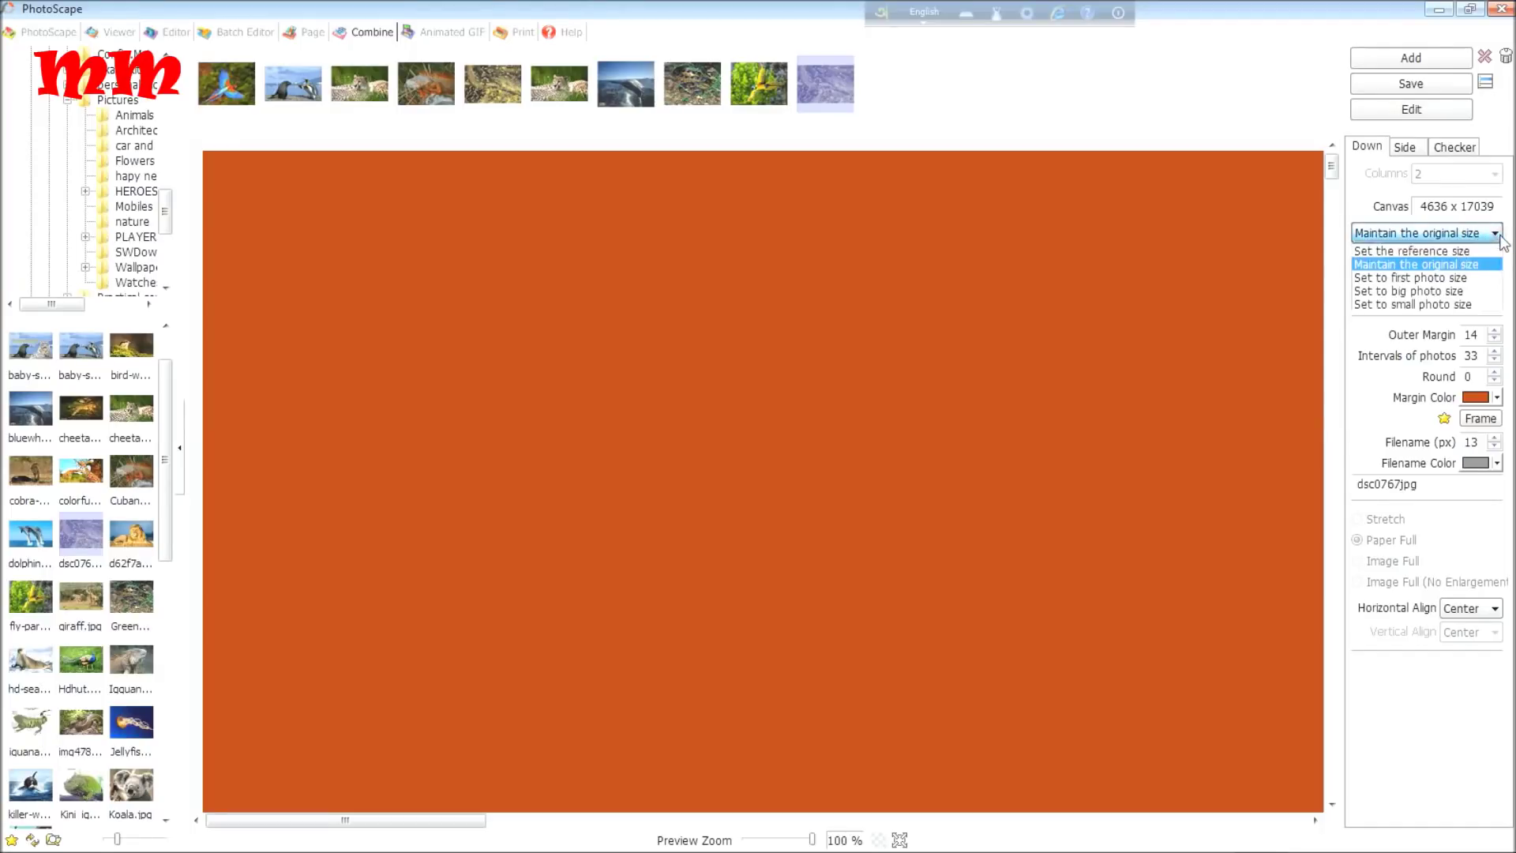
{"action": "left_click", "coordinate": [1465, 305]}
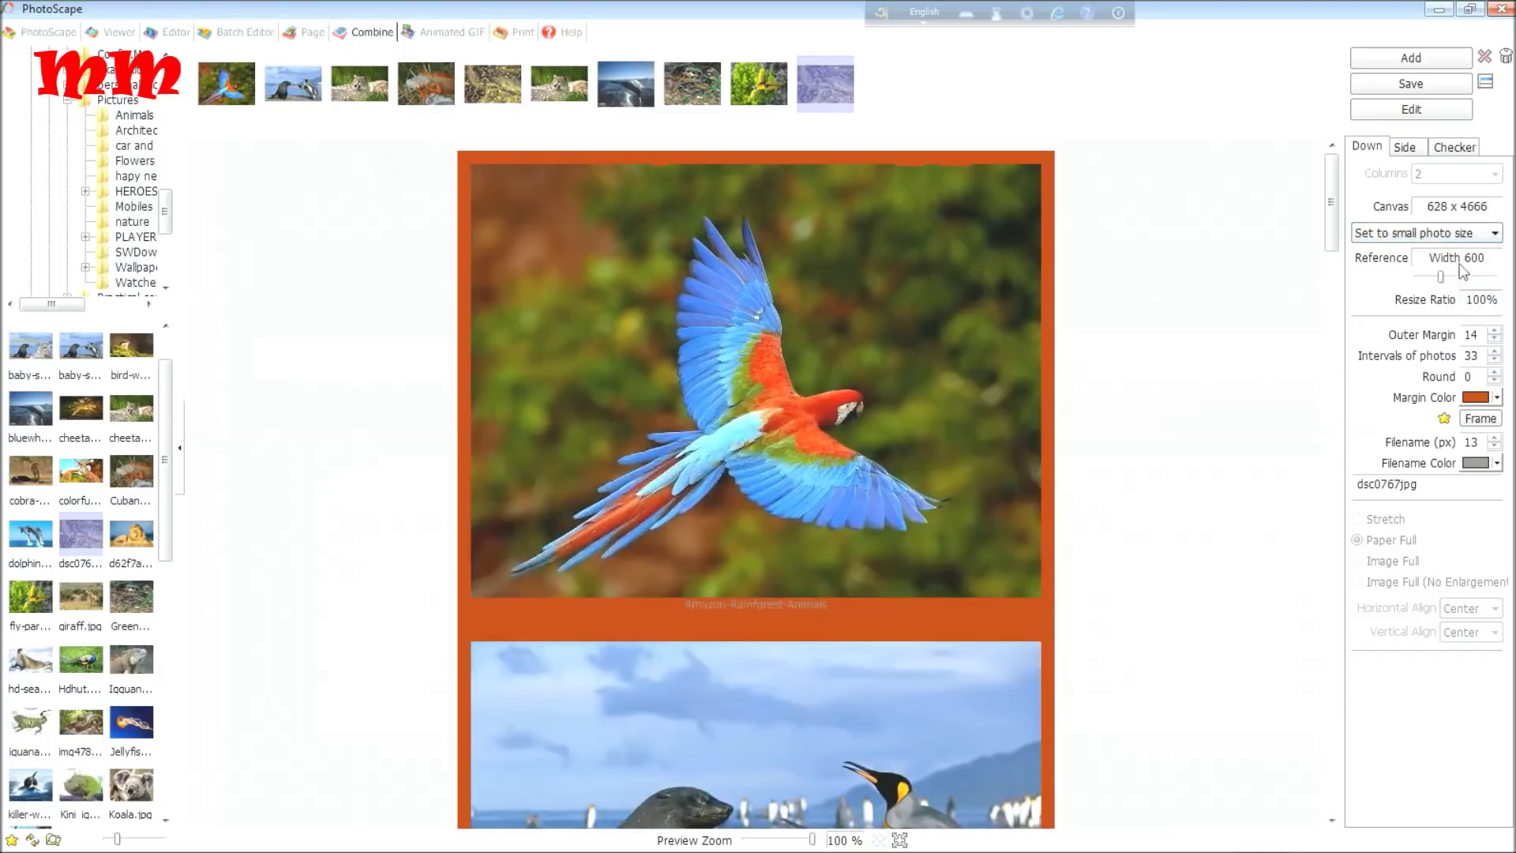
{"action": "left_click_drag", "start_coordinate": [1440, 277], "coordinate": [1426, 304]}
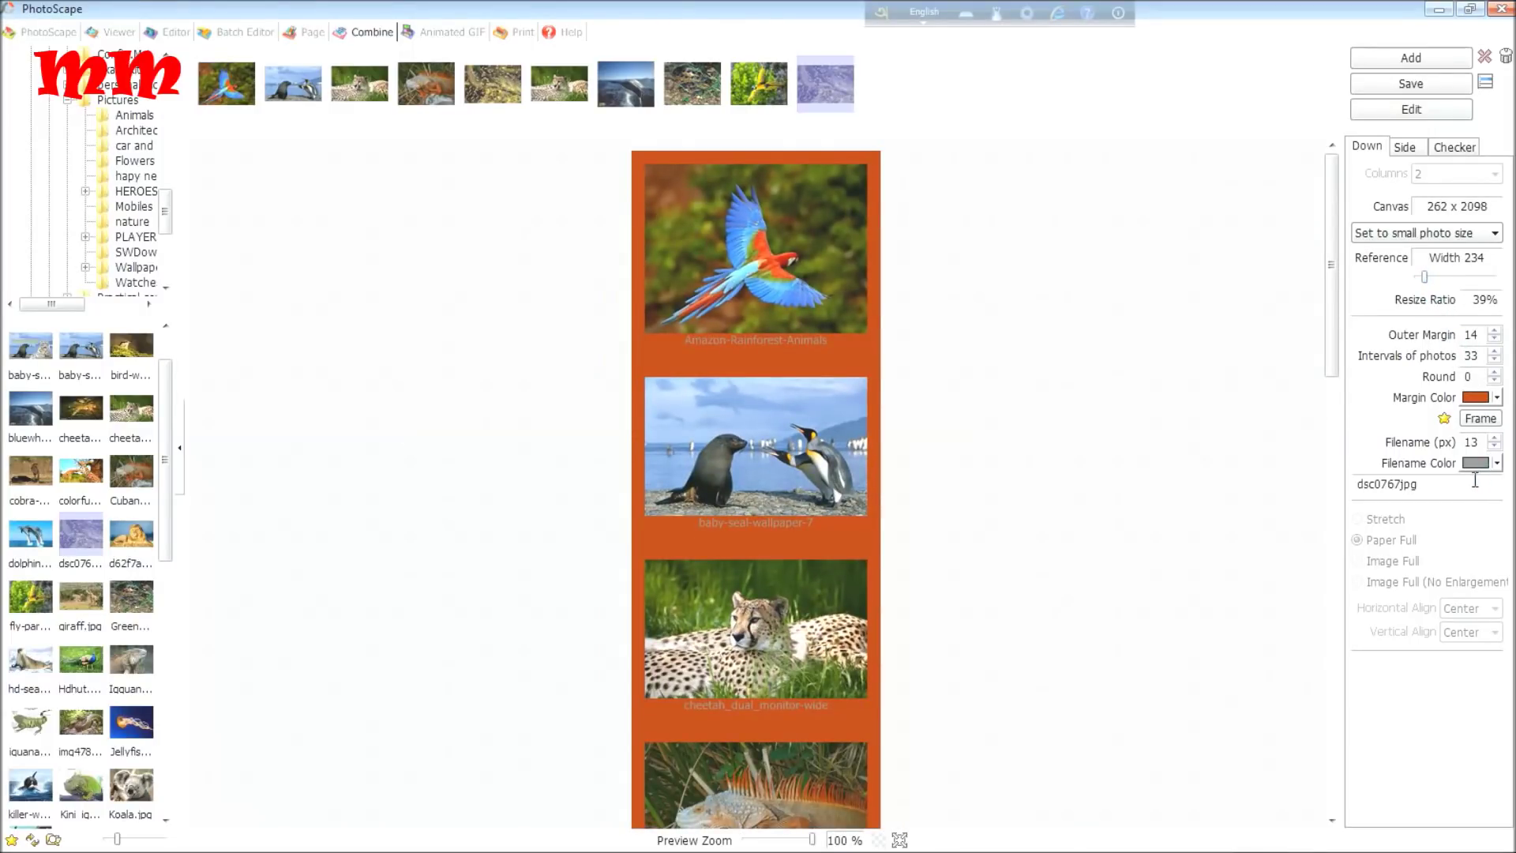
- Change the filename caption colour from dark teal to red
{"action": "left_click", "coordinate": [1497, 466]}
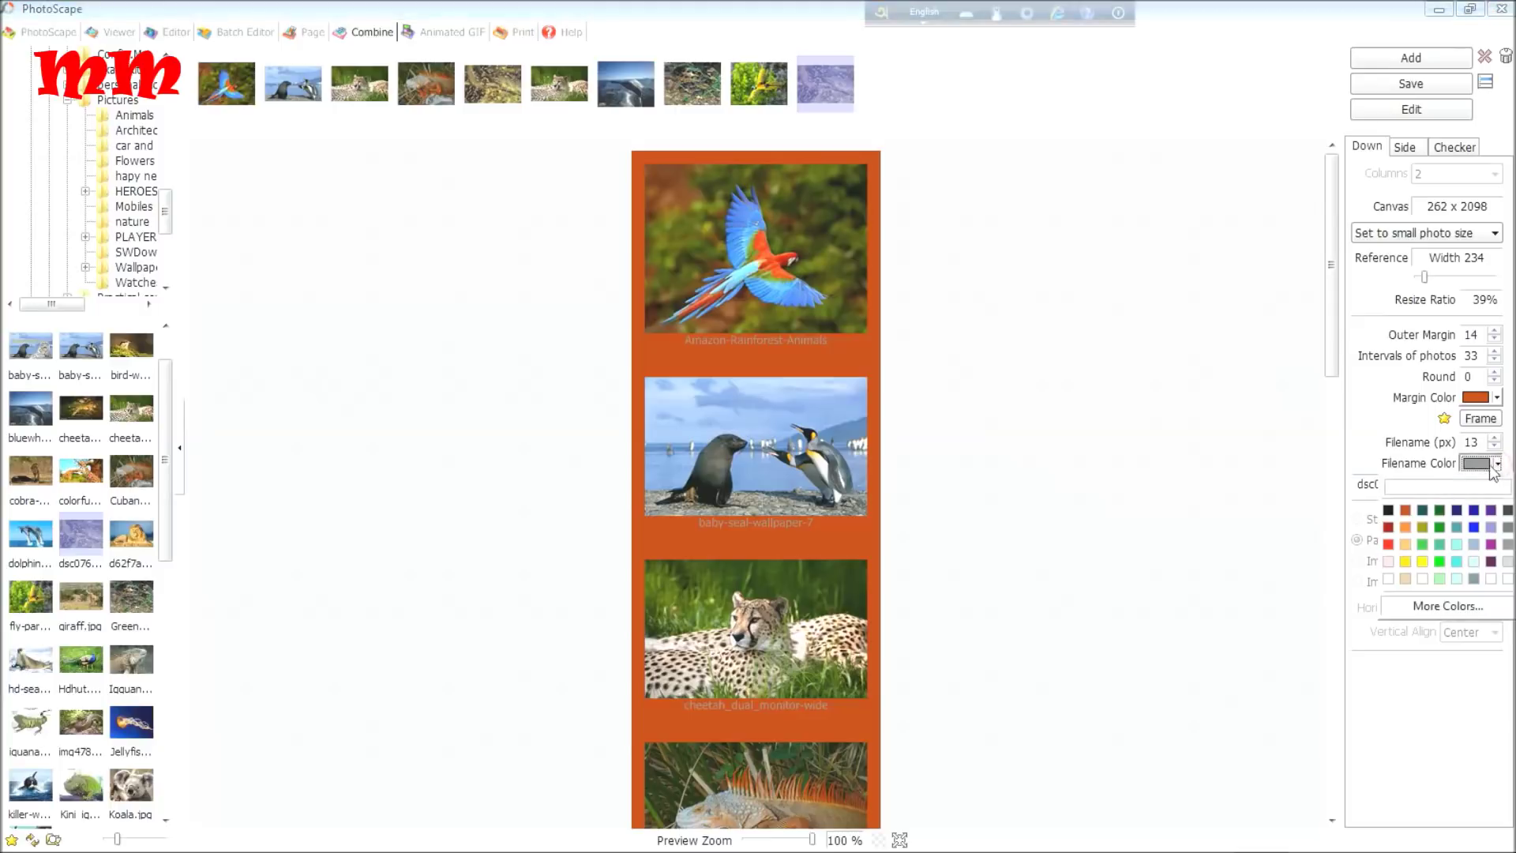
{"action": "left_click", "coordinate": [1427, 513]}
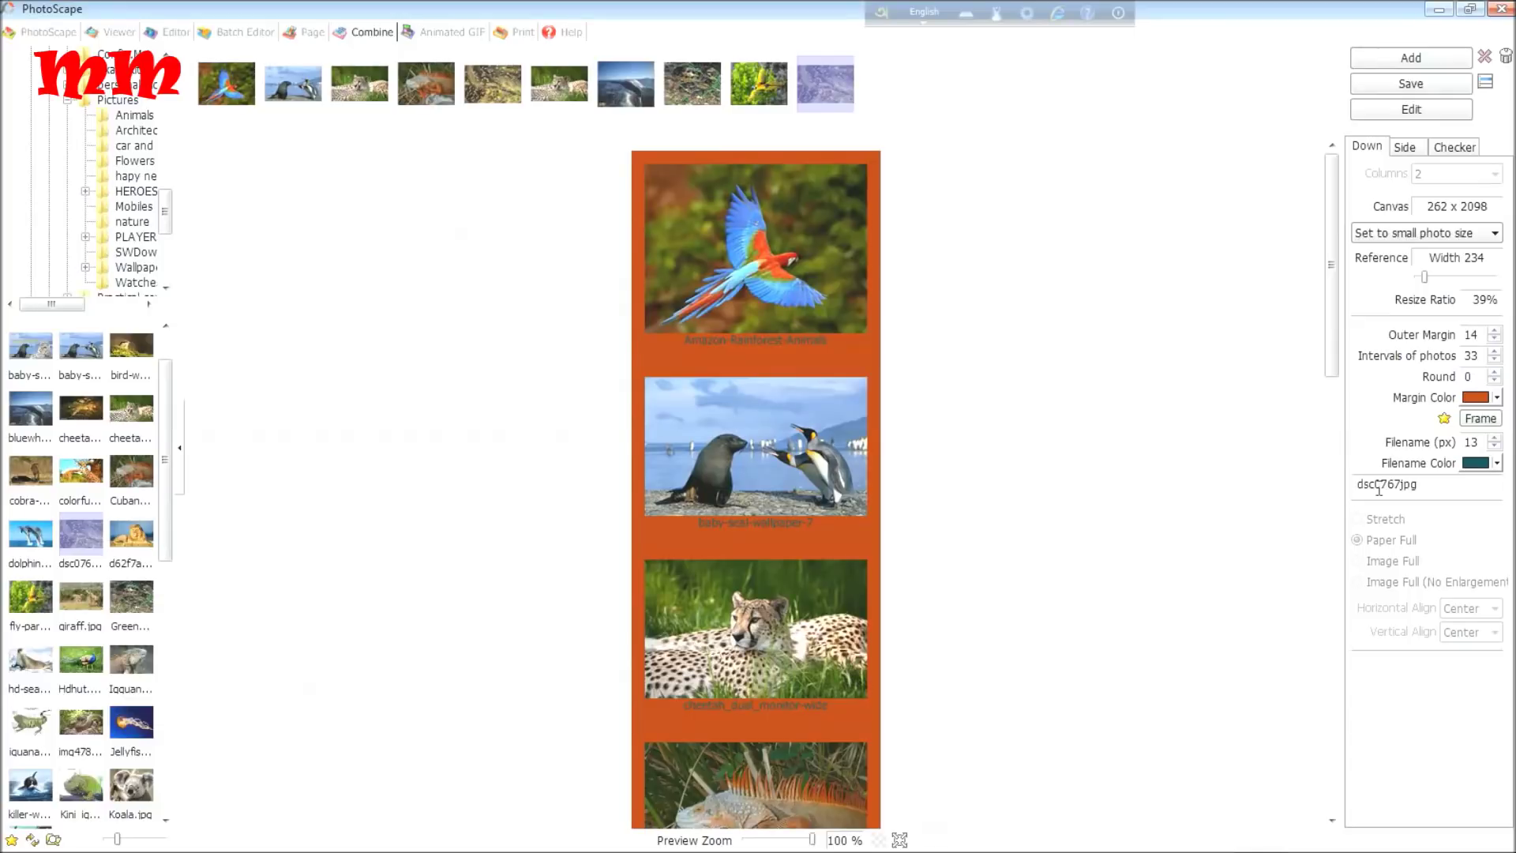
{"action": "scroll", "coordinate": [1243, 478], "scroll_direction": "down", "scroll_amount": 1}
{"action": "scroll", "coordinate": [1244, 478], "scroll_direction": "down", "scroll_amount": 2}
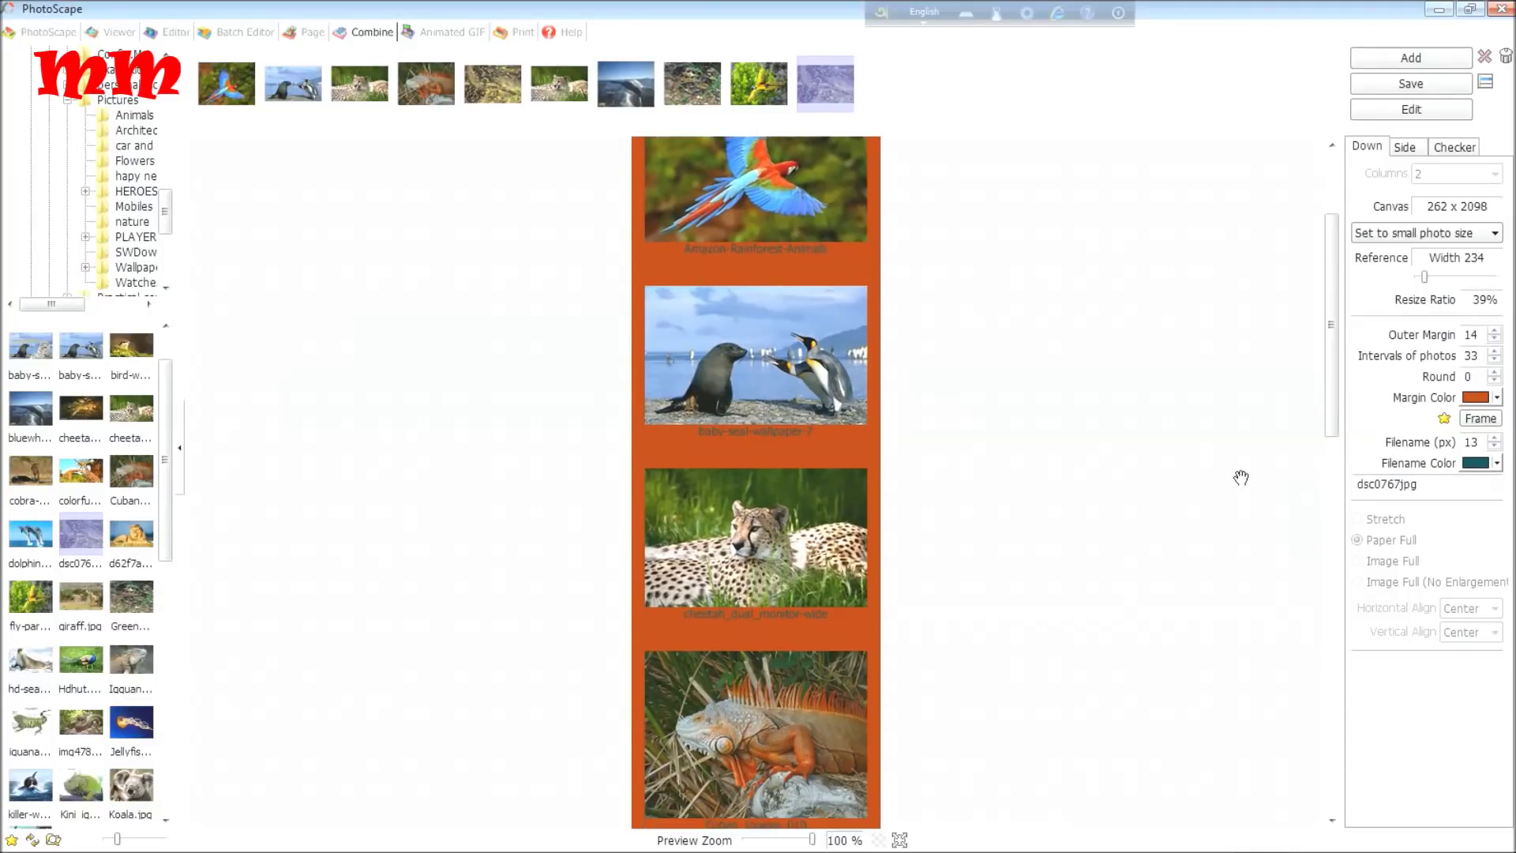
{"action": "scroll", "coordinate": [1241, 477], "scroll_direction": "down", "scroll_amount": 4}
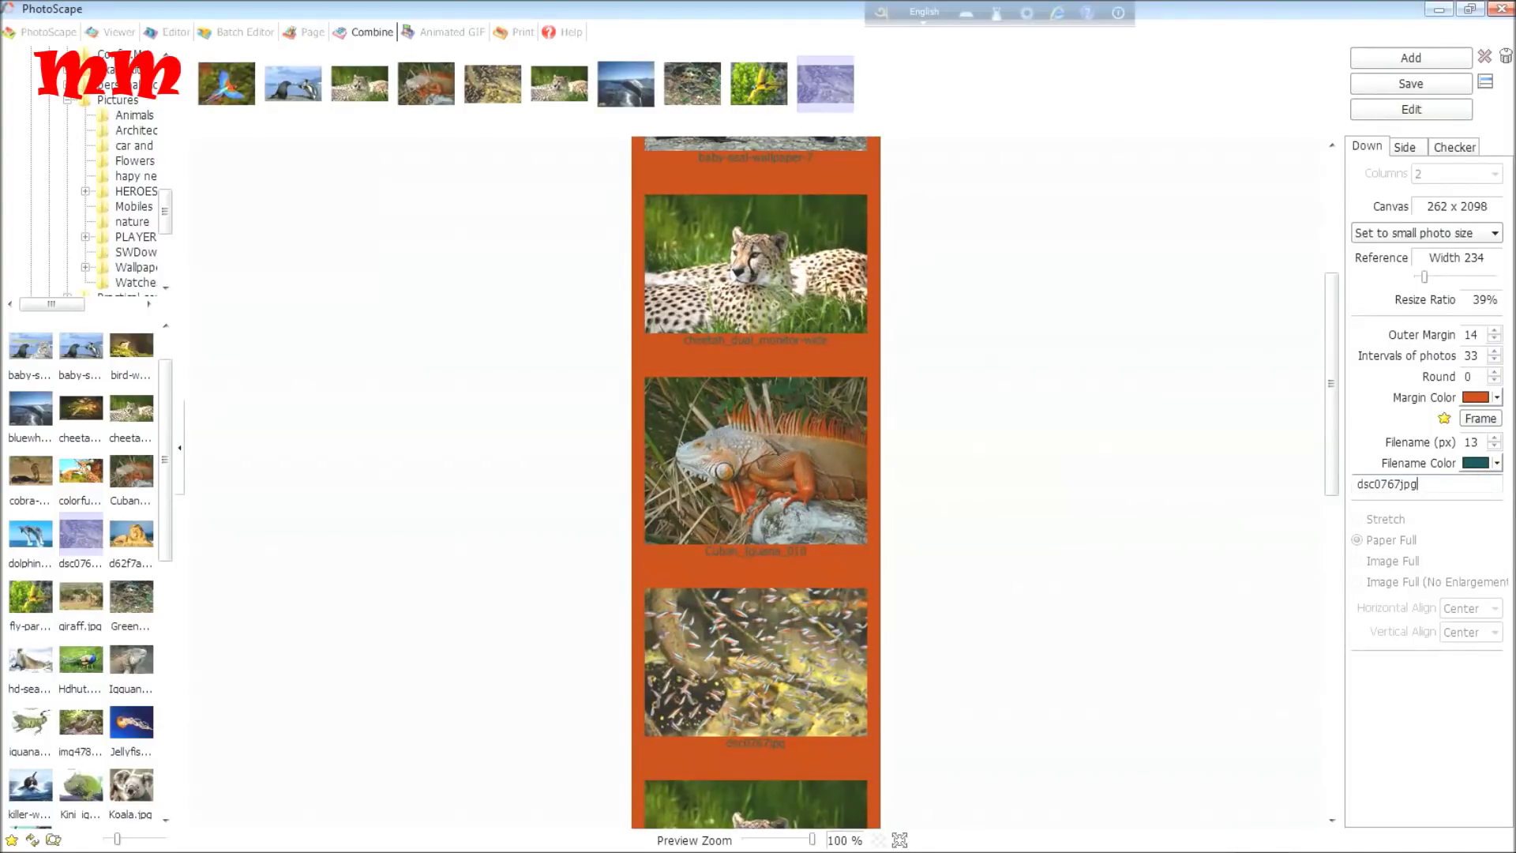
{"action": "left_click", "coordinate": [1497, 464]}
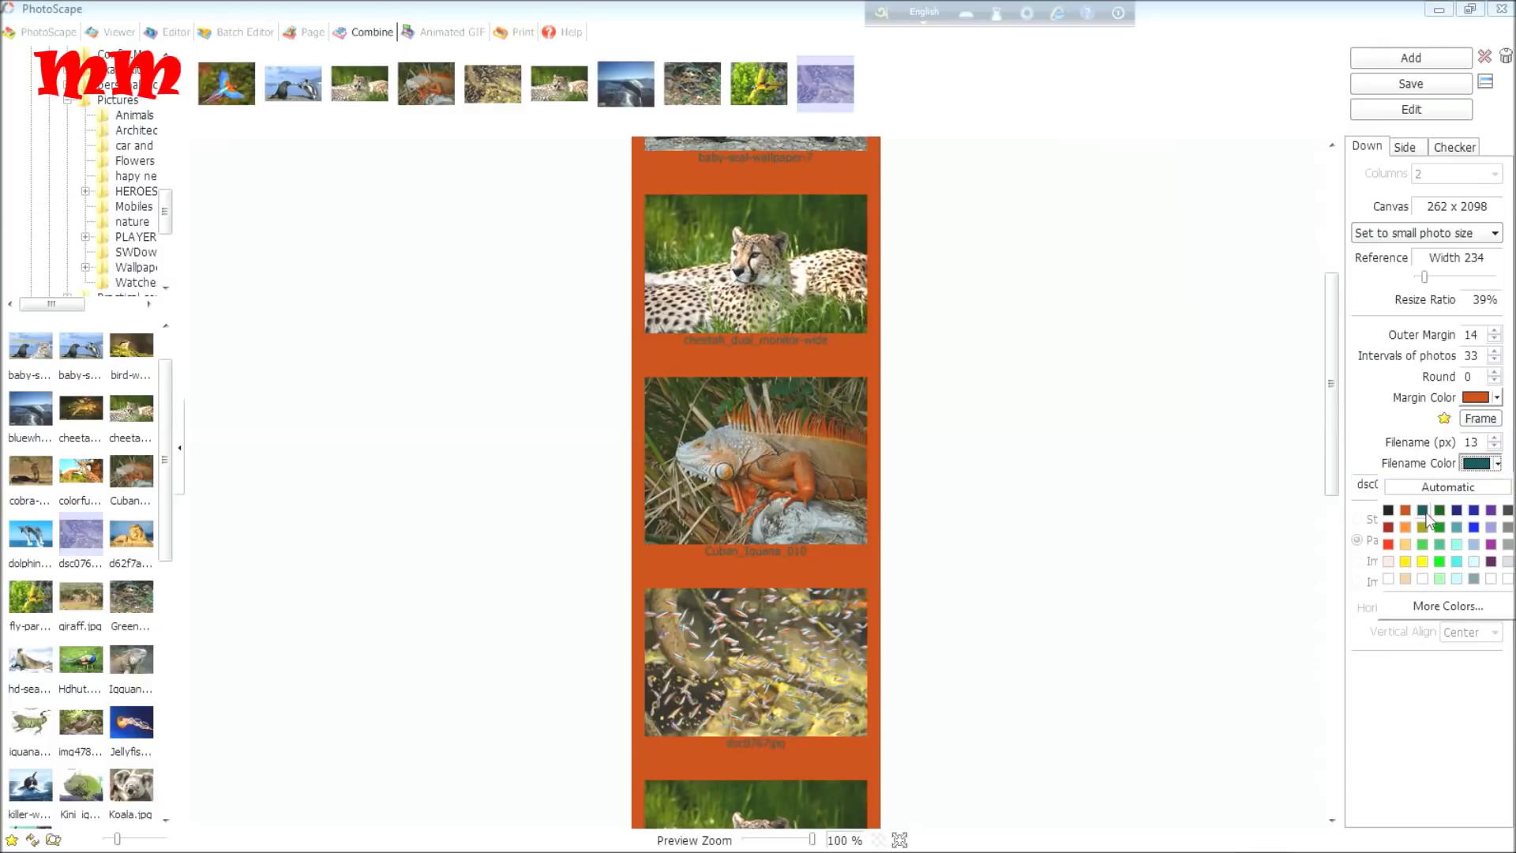
{"action": "left_click", "coordinate": [1389, 544]}
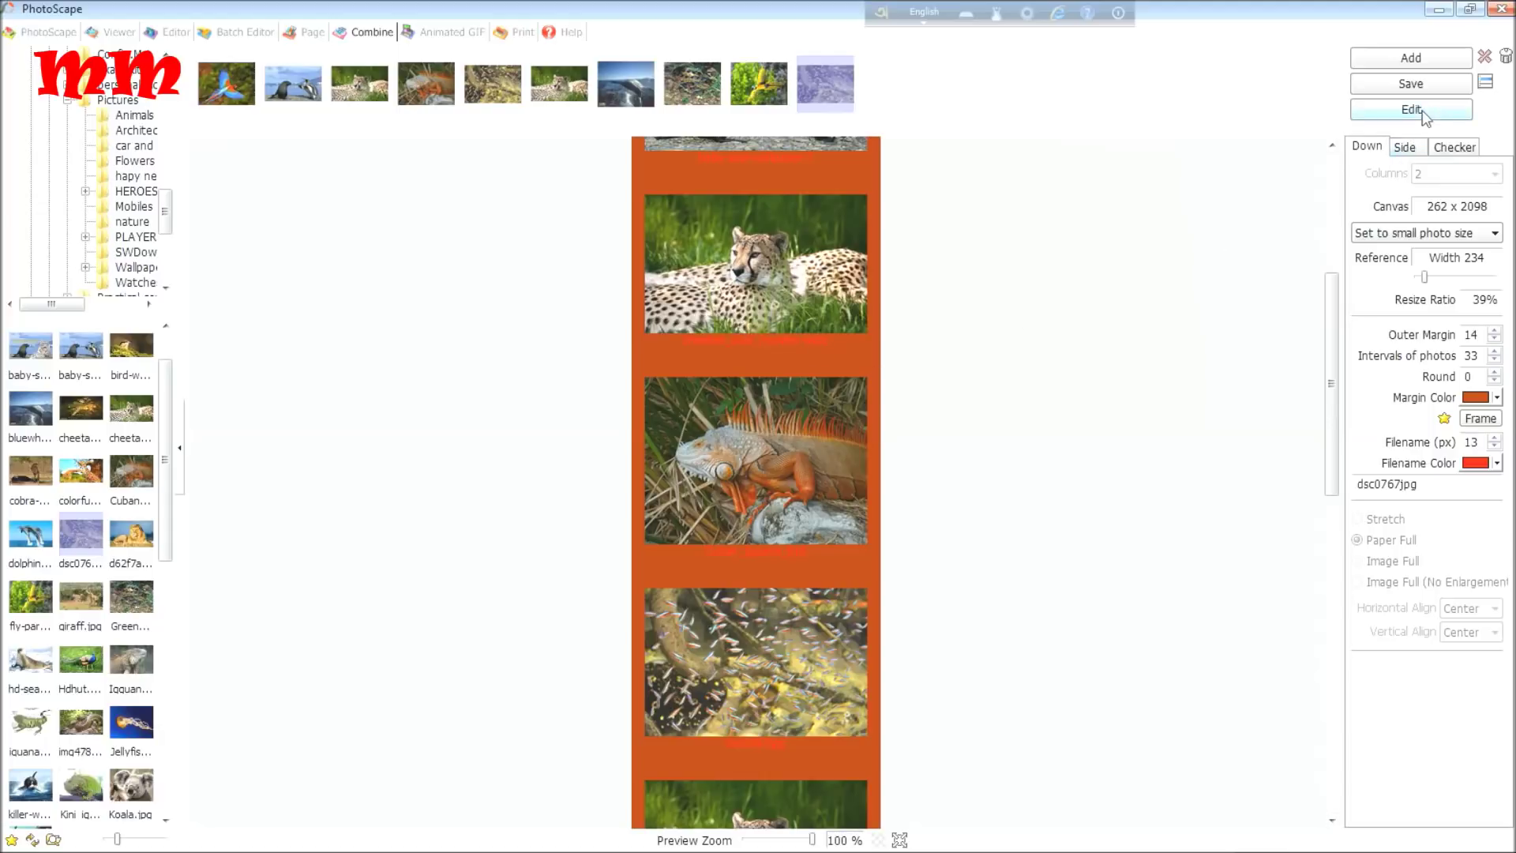
- Use a Checker layout with 4 columns, giving a 1063 x 667 canvas
{"action": "left_click", "coordinate": [1456, 150]}
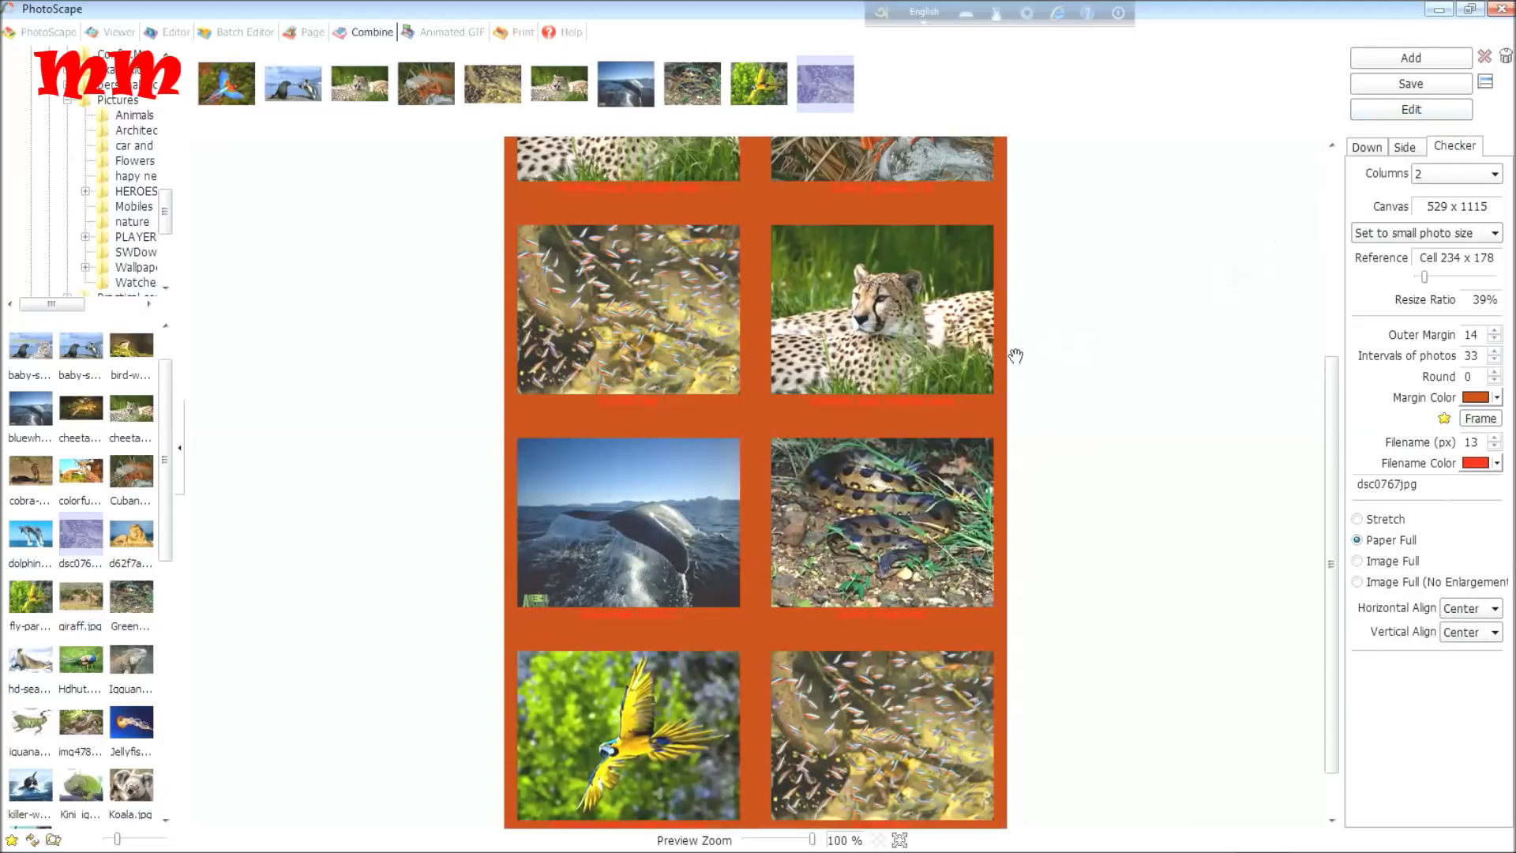
{"action": "scroll", "coordinate": [1332, 486], "scroll_direction": "up", "scroll_amount": 2}
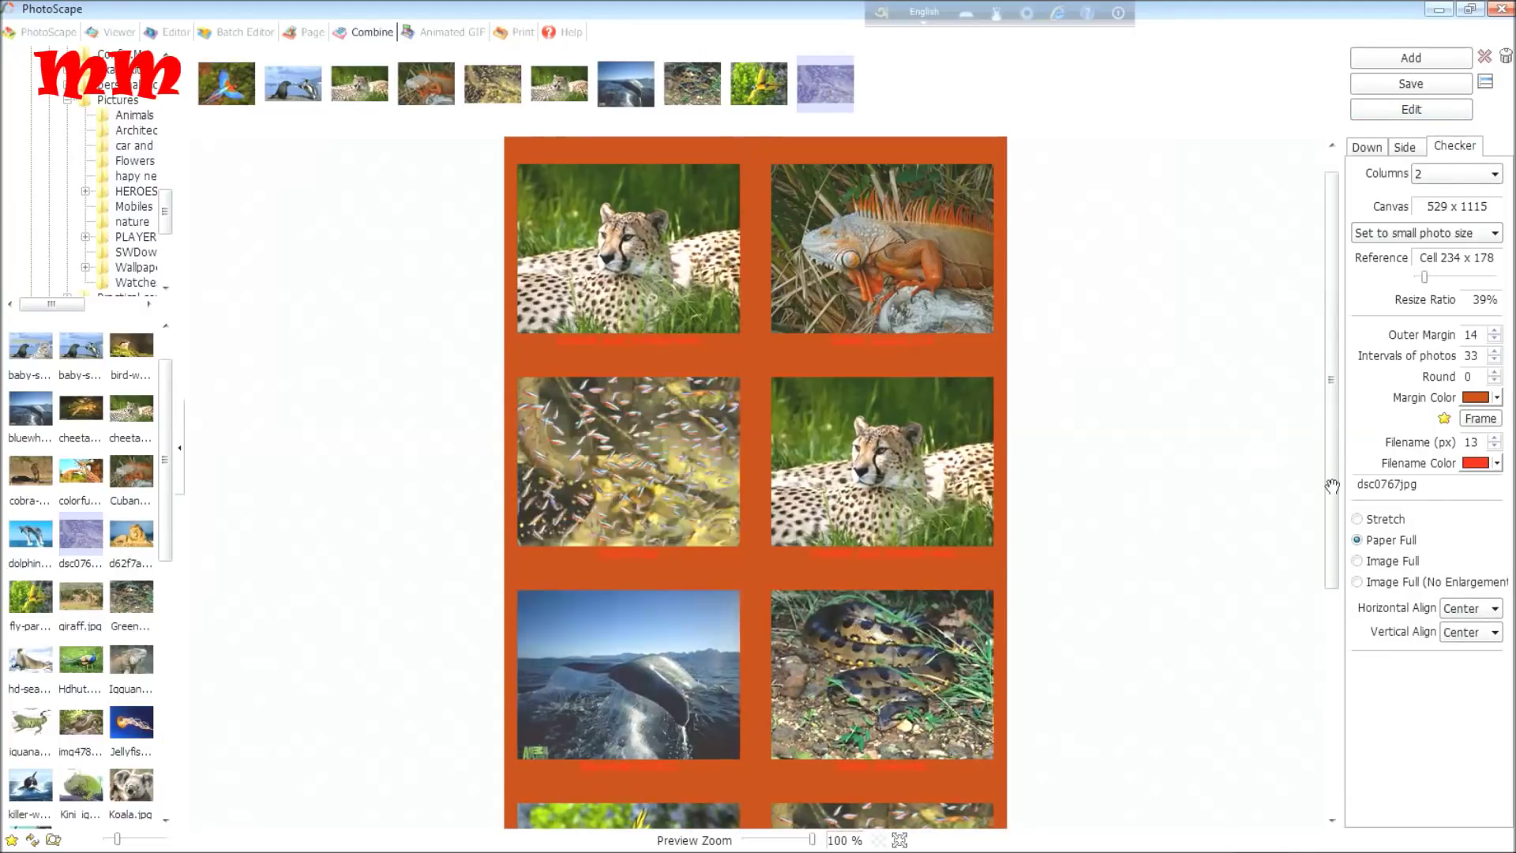
{"action": "left_click_drag", "start_coordinate": [1332, 486], "coordinate": [1322, 241]}
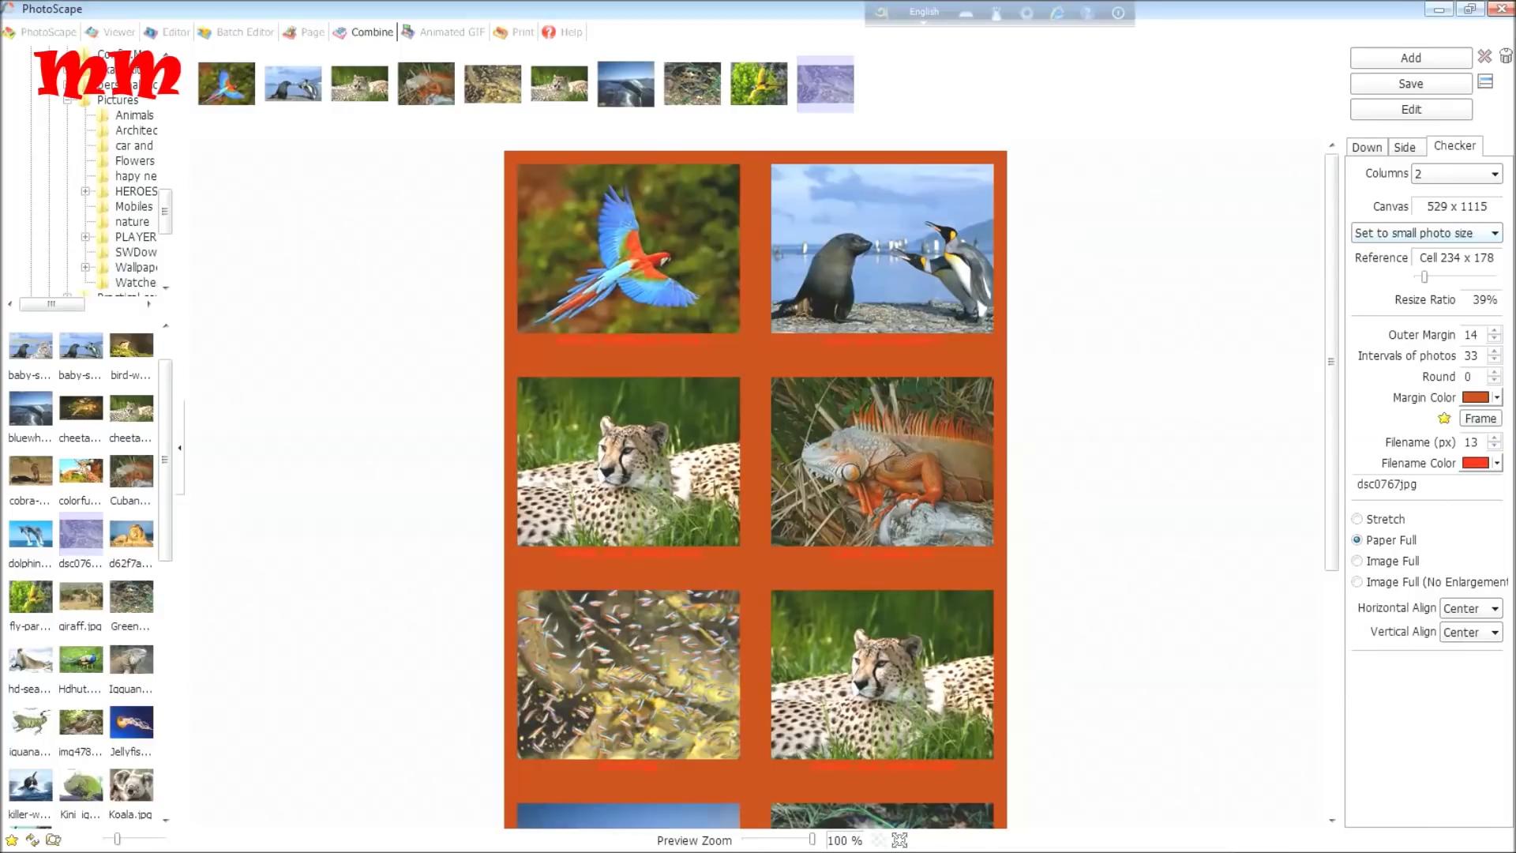
{"action": "left_click", "coordinate": [1499, 178]}
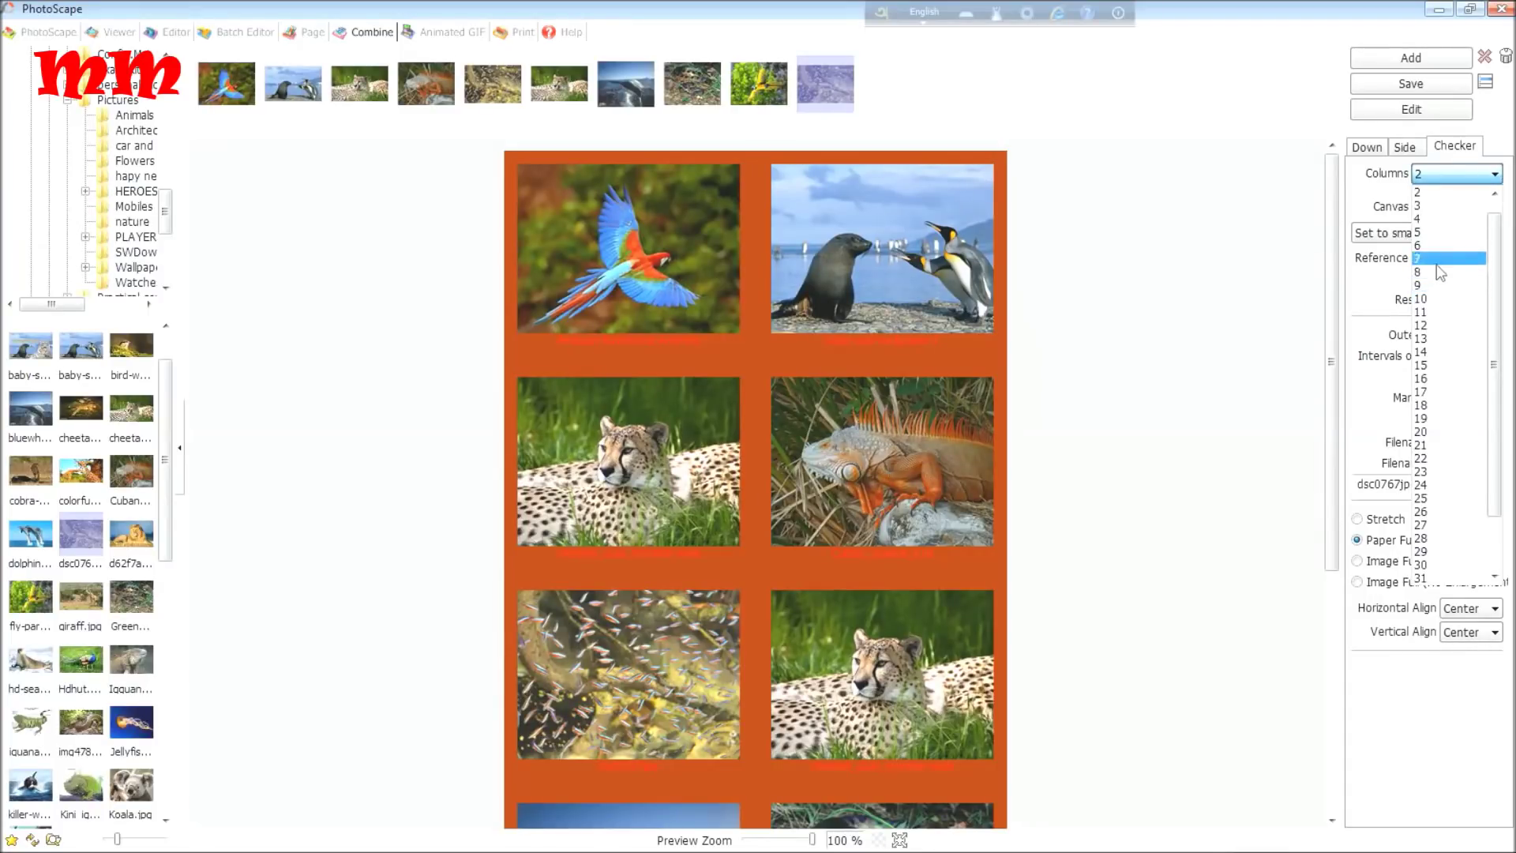
{"action": "left_click", "coordinate": [1427, 215]}
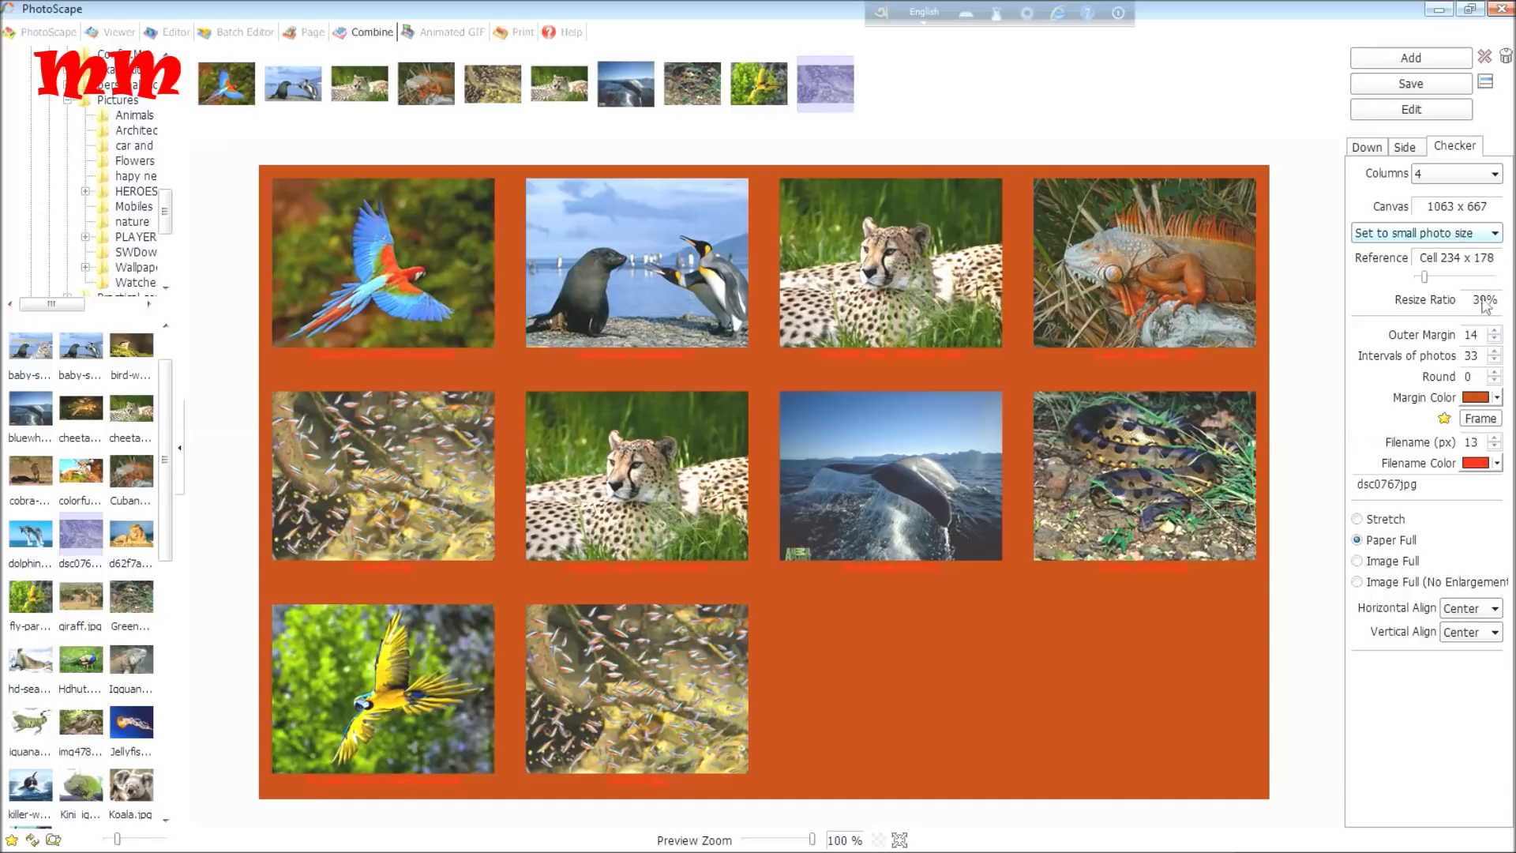
{"action": "left_click", "coordinate": [1496, 398]}
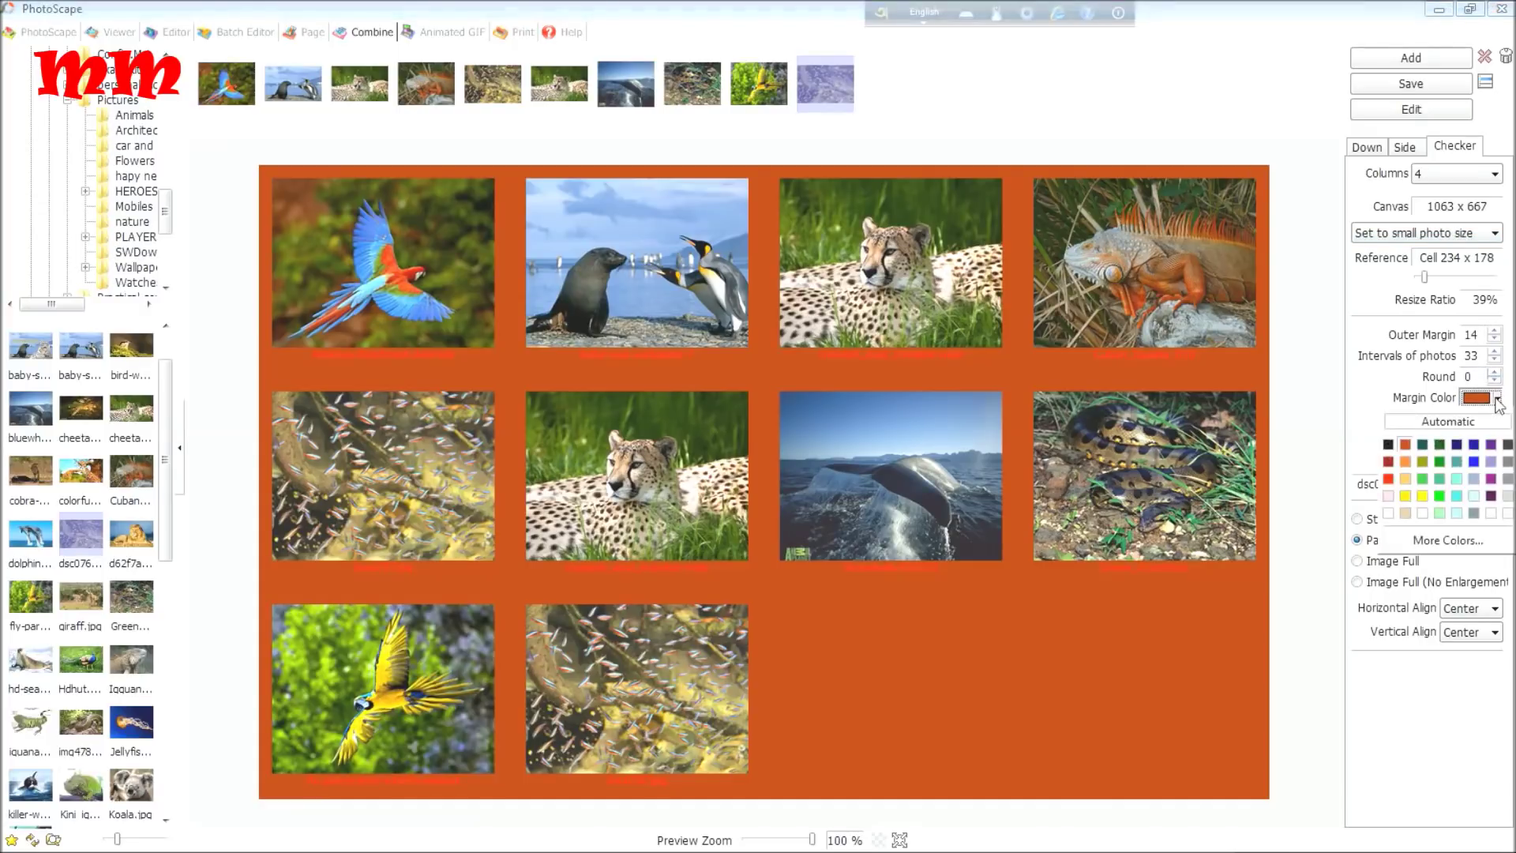
- Choose White as the margin color, then start saving the collage
{"action": "left_click", "coordinate": [1508, 513]}
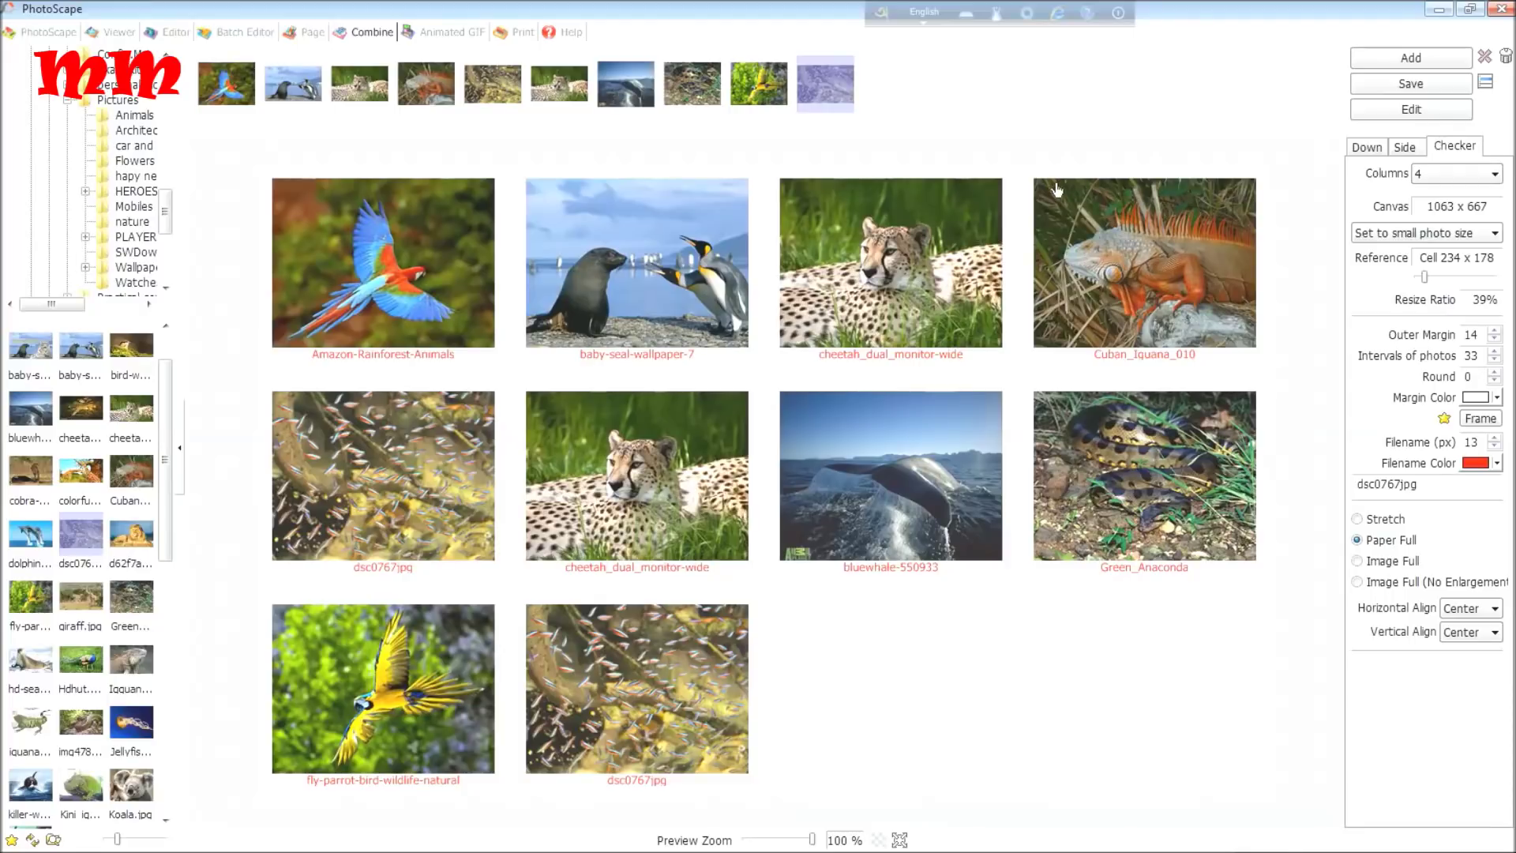
{"action": "left_click", "coordinate": [1395, 113]}
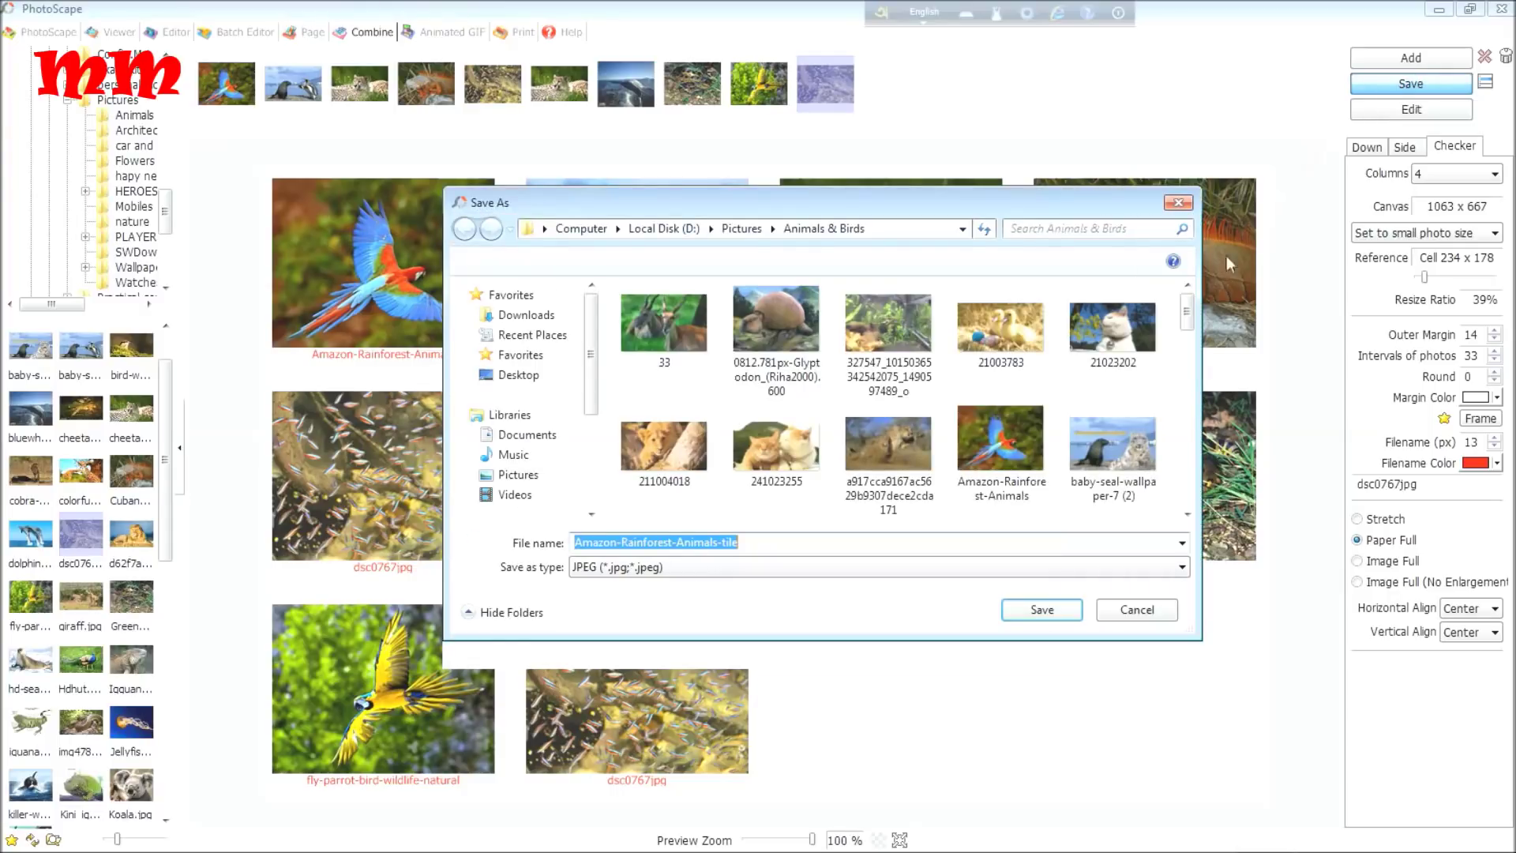
- Name the collage 'the ready tiles to print' and save it on the Desktop as JPEG
{"action": "left_click", "coordinate": [547, 382]}
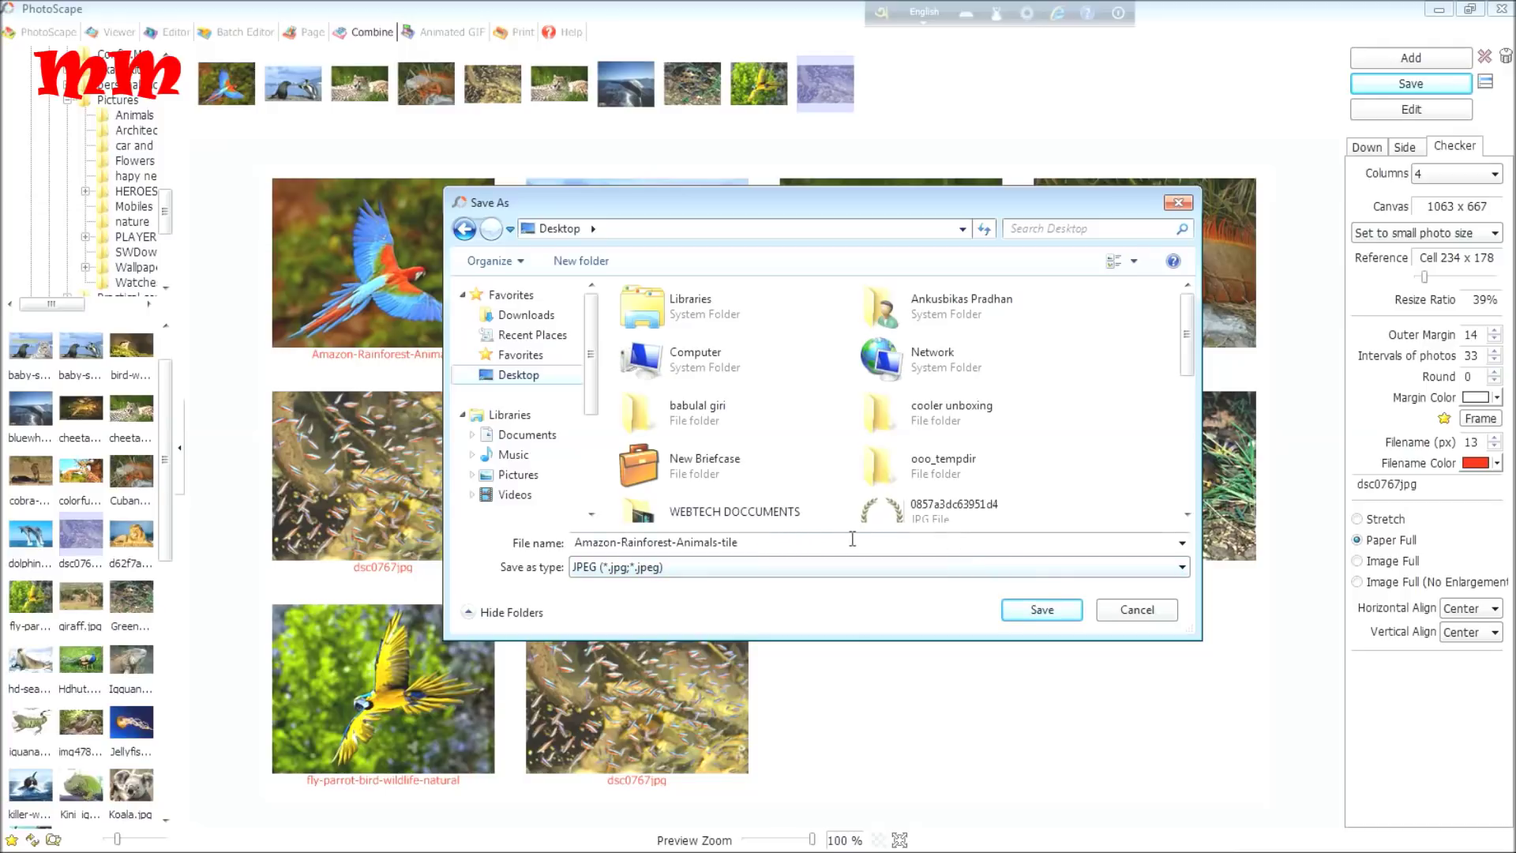
{"action": "double_click", "coordinate": [714, 543]}
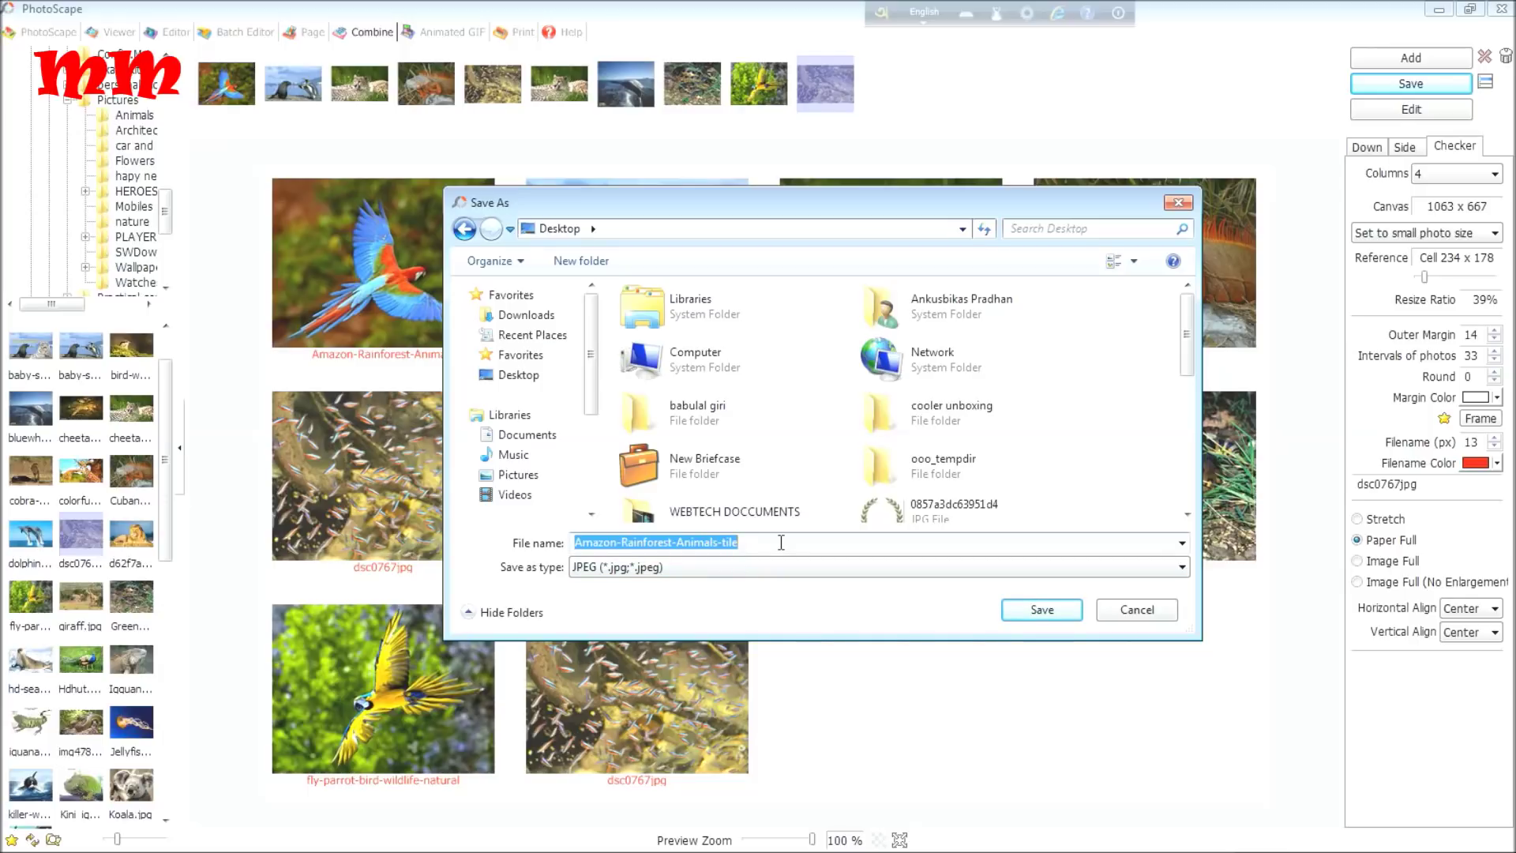
{"action": "type", "text": "the ready tiles to"}
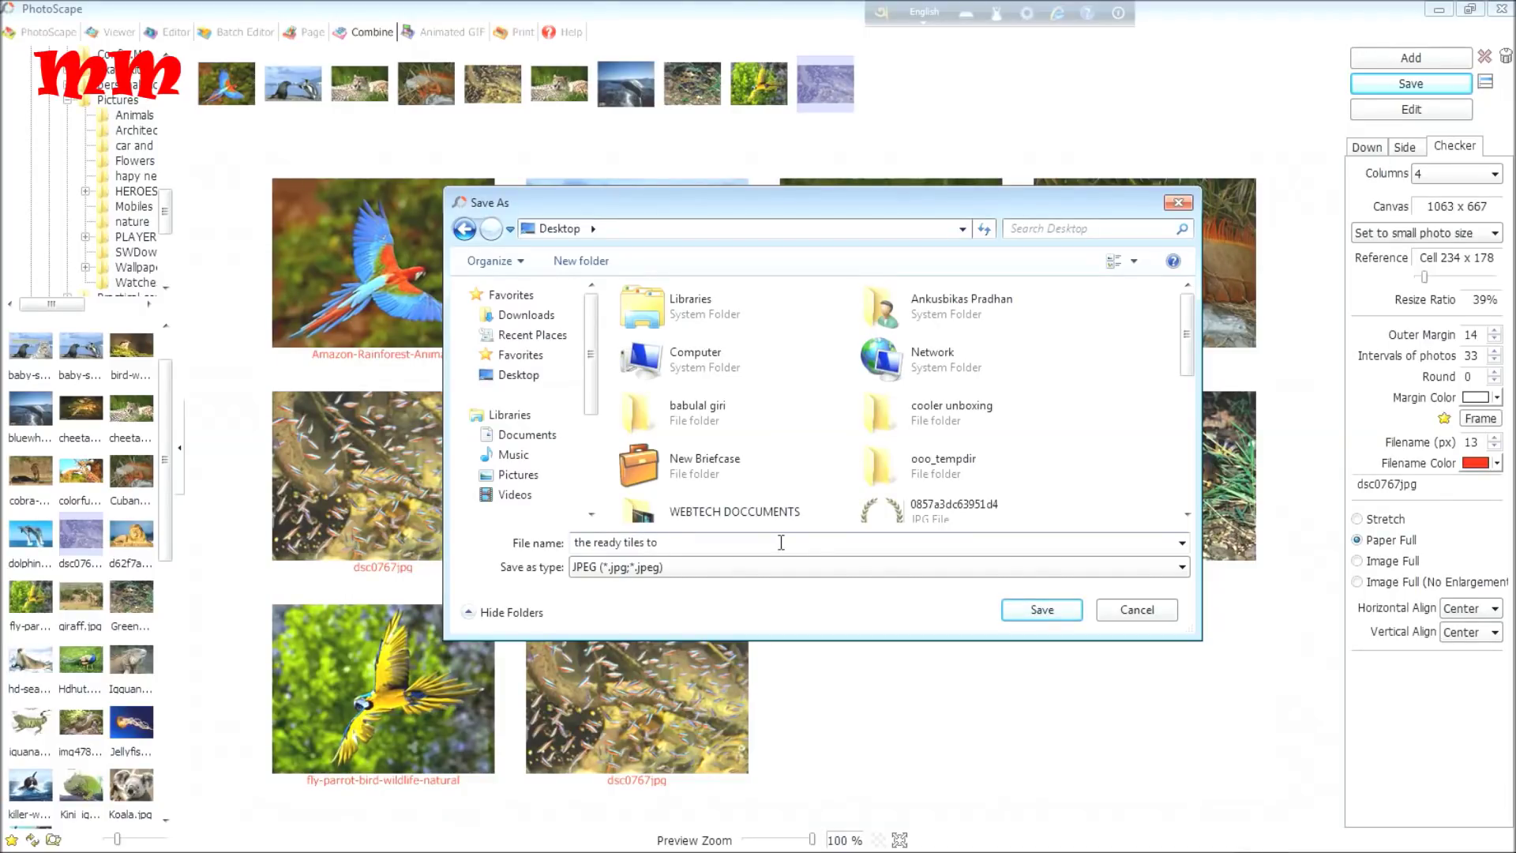
{"action": "type", "text": "print"}
{"action": "left_click", "coordinate": [1182, 567]}
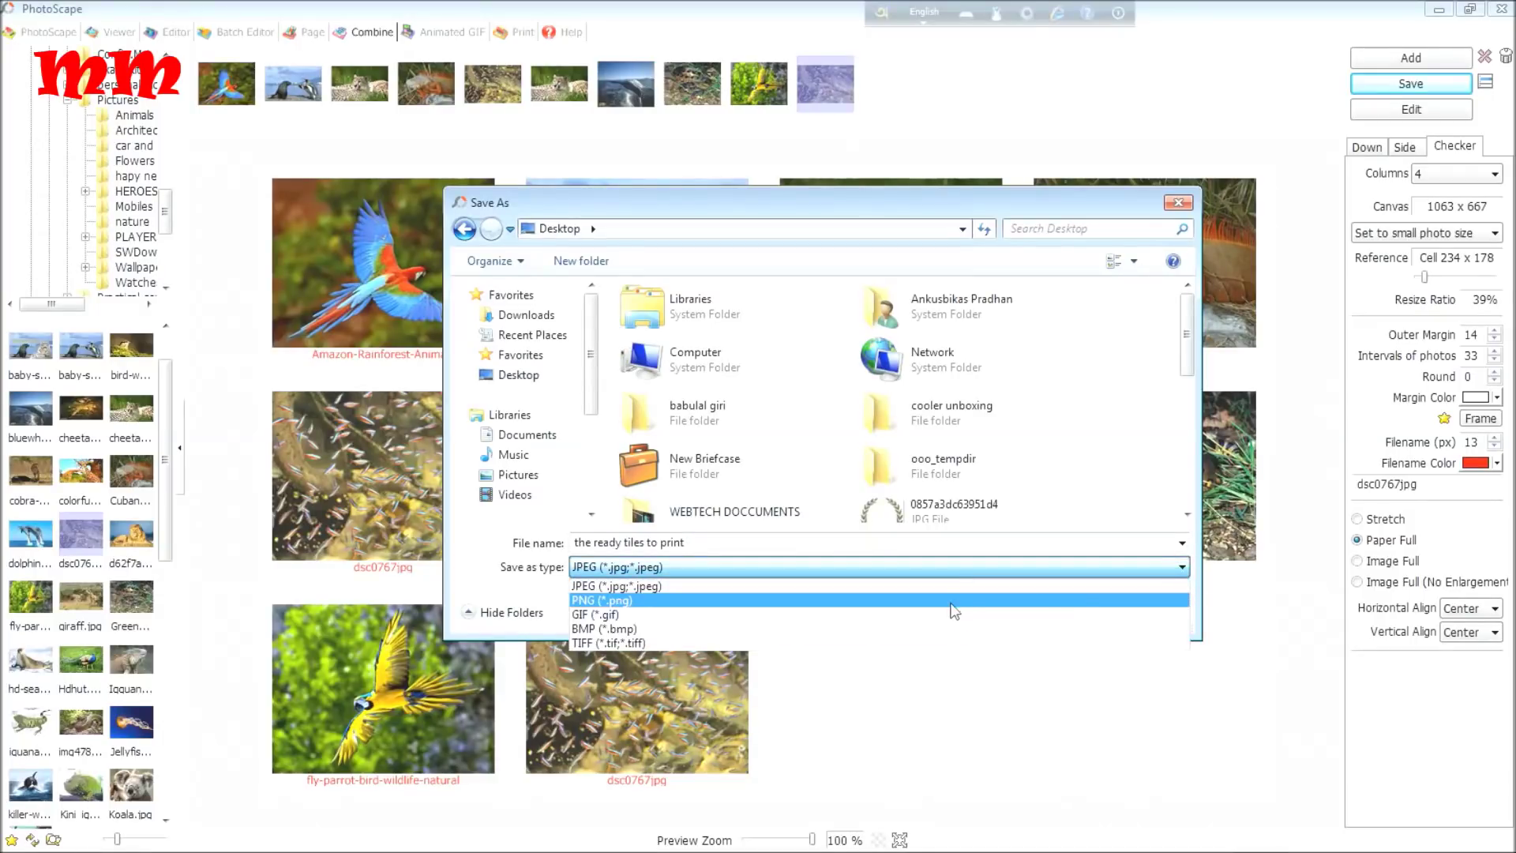
{"action": "left_click", "coordinate": [695, 585]}
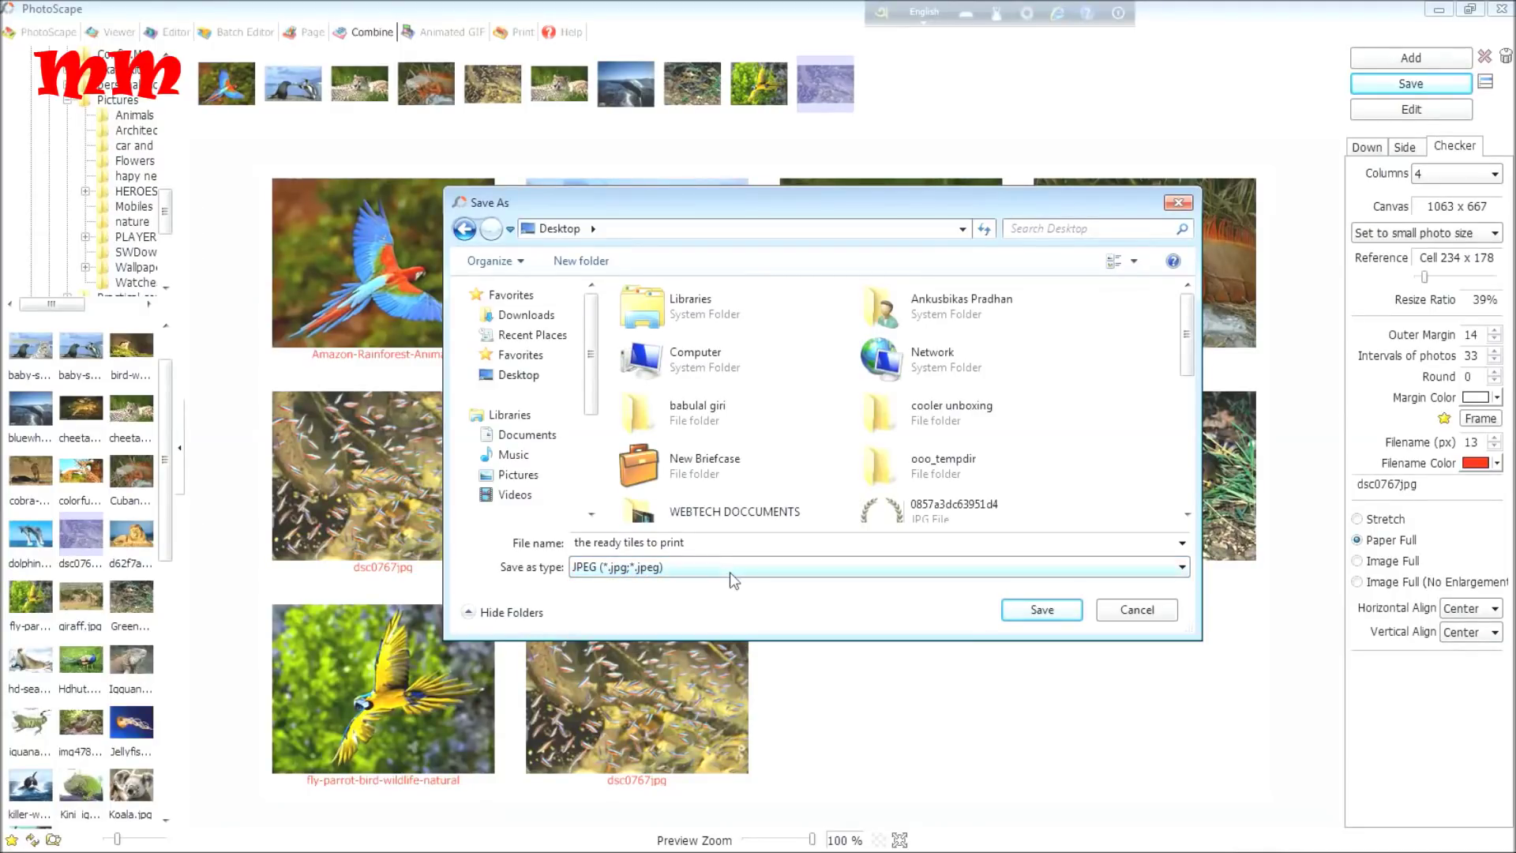
{"action": "left_click", "coordinate": [493, 377]}
- Save the collage, raising JPEG quality from 95% to 100% (523.9 KB) before confirming
{"action": "left_click", "coordinate": [1056, 606]}
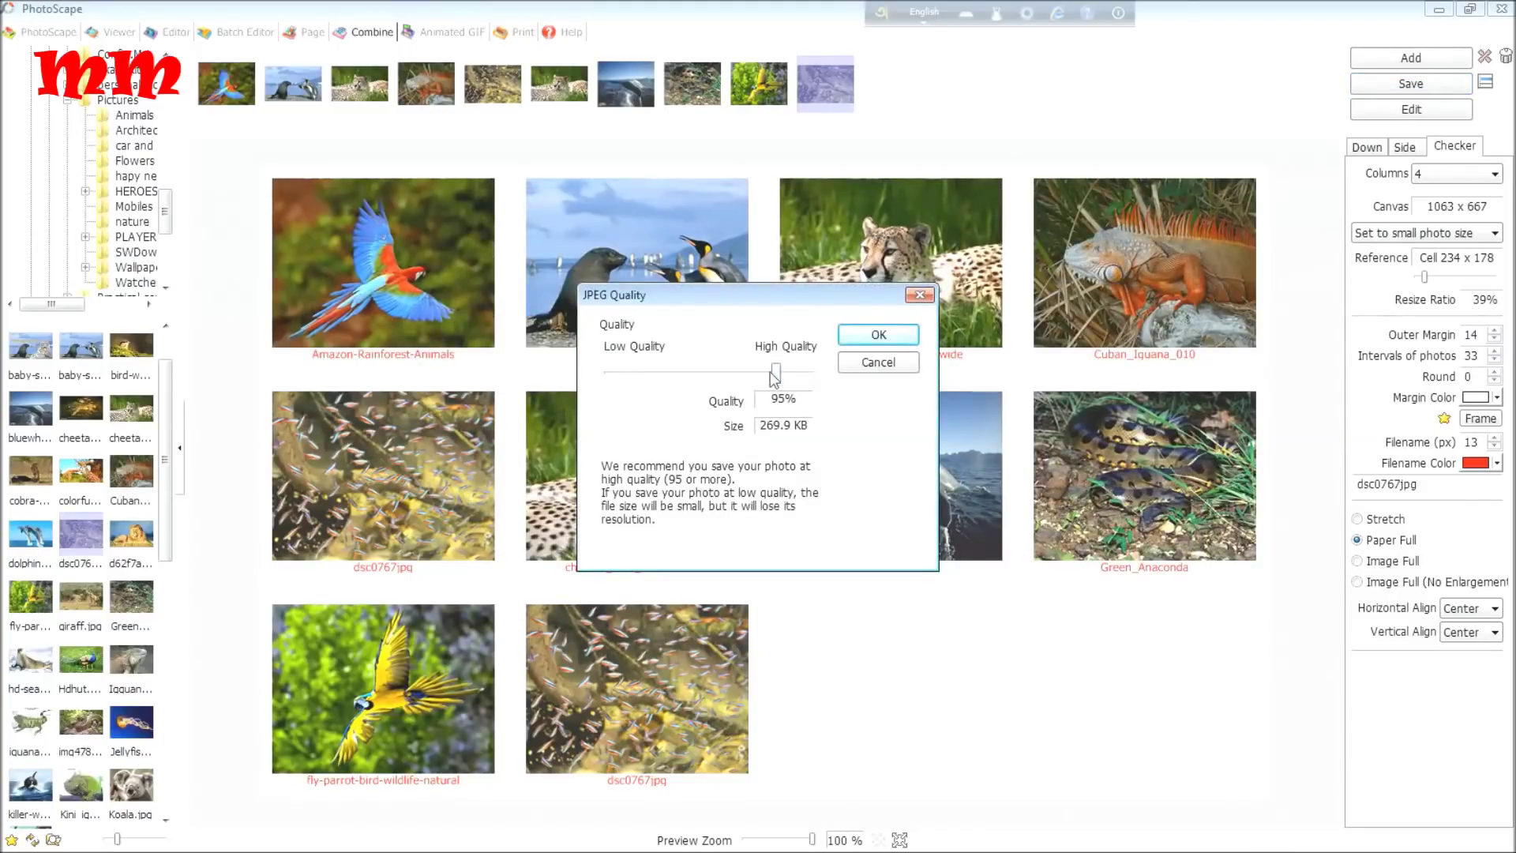
{"action": "left_click_drag", "start_coordinate": [775, 373], "coordinate": [787, 416]}
{"action": "left_click_drag", "start_coordinate": [776, 382], "coordinate": [806, 418]}
{"action": "left_click", "coordinate": [844, 339]}
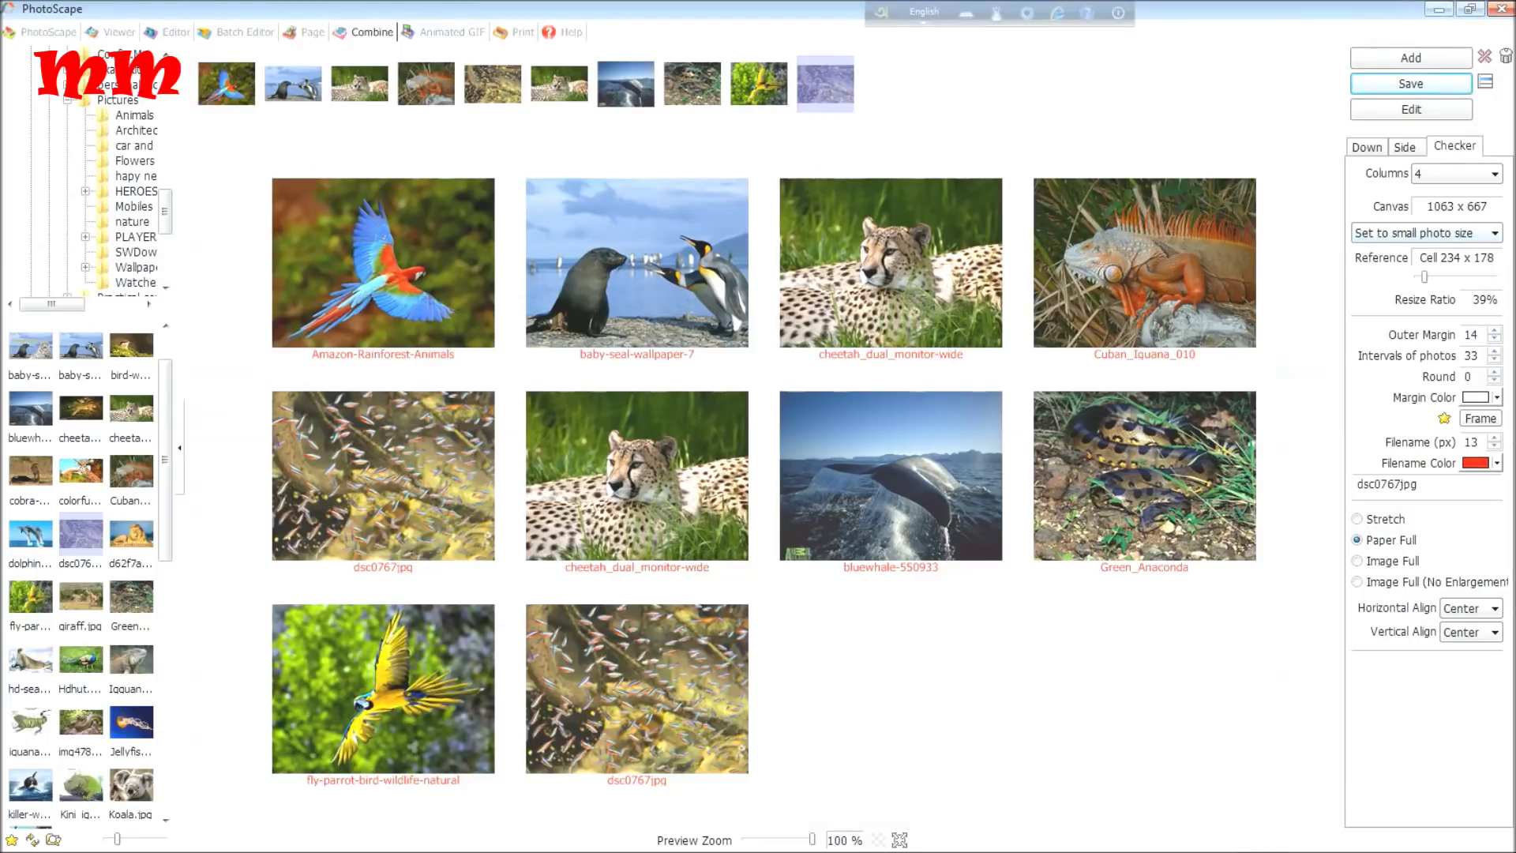
- Close PhotoScape, preview the saved collage, close the viewer, and reveal the recorder's tray controls
{"action": "left_click", "coordinate": [1500, 11]}
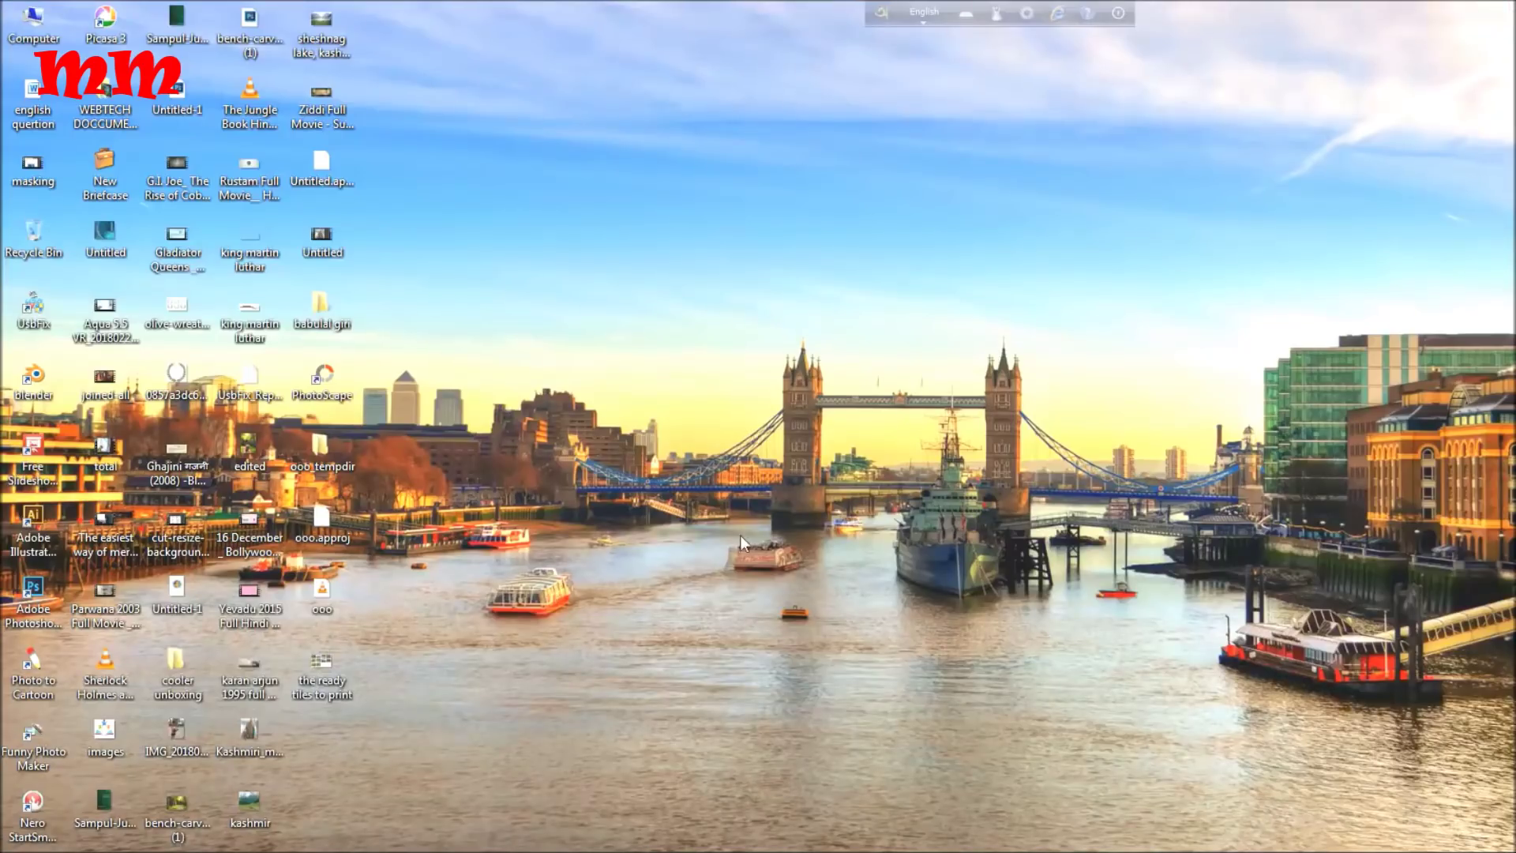
{"action": "double_click", "coordinate": [346, 679]}
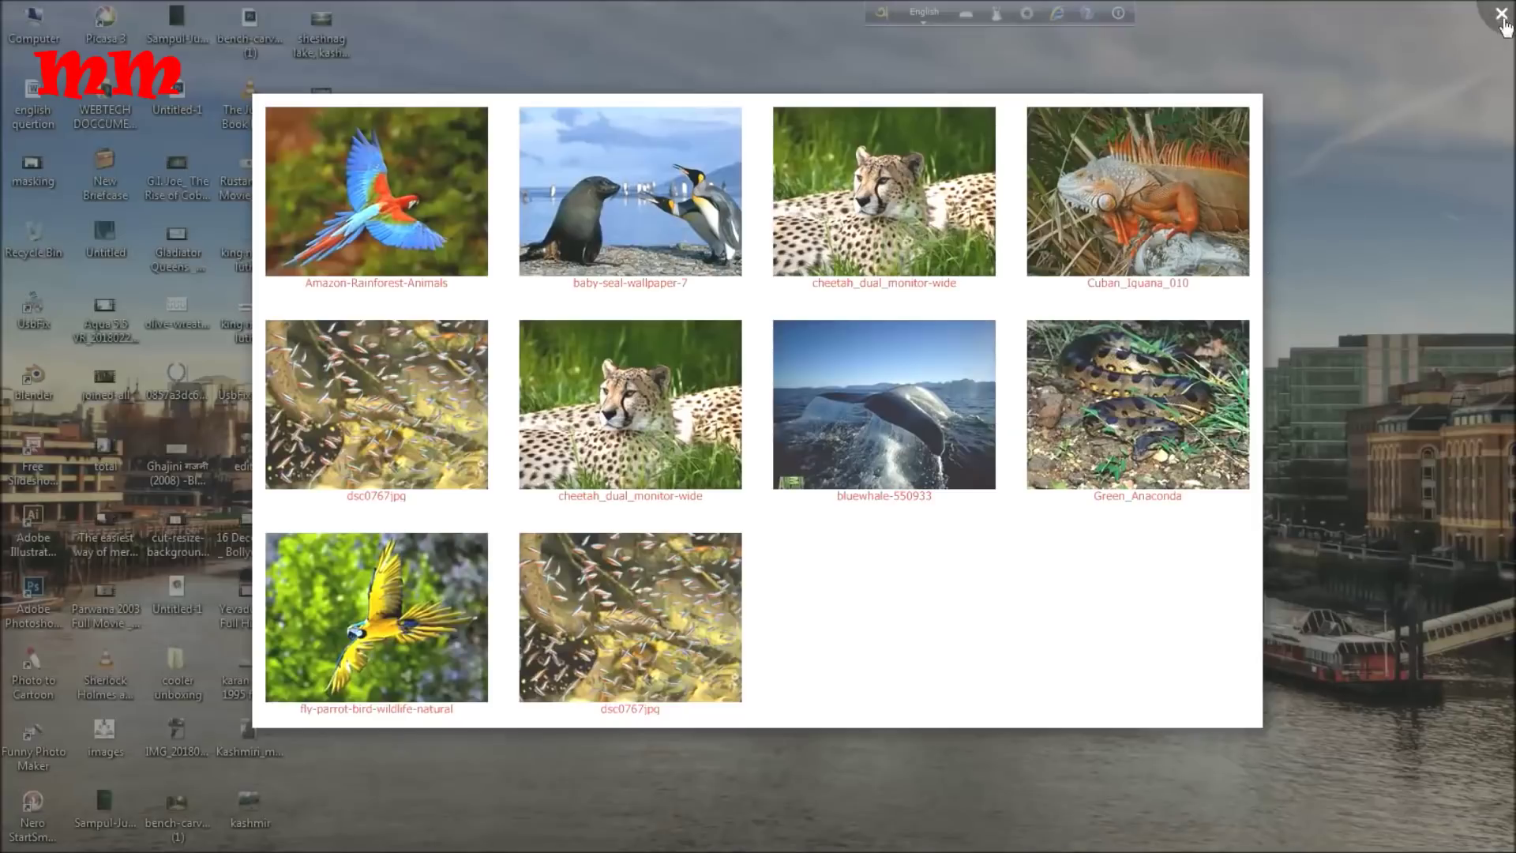
{"action": "left_click", "coordinate": [1500, 14]}
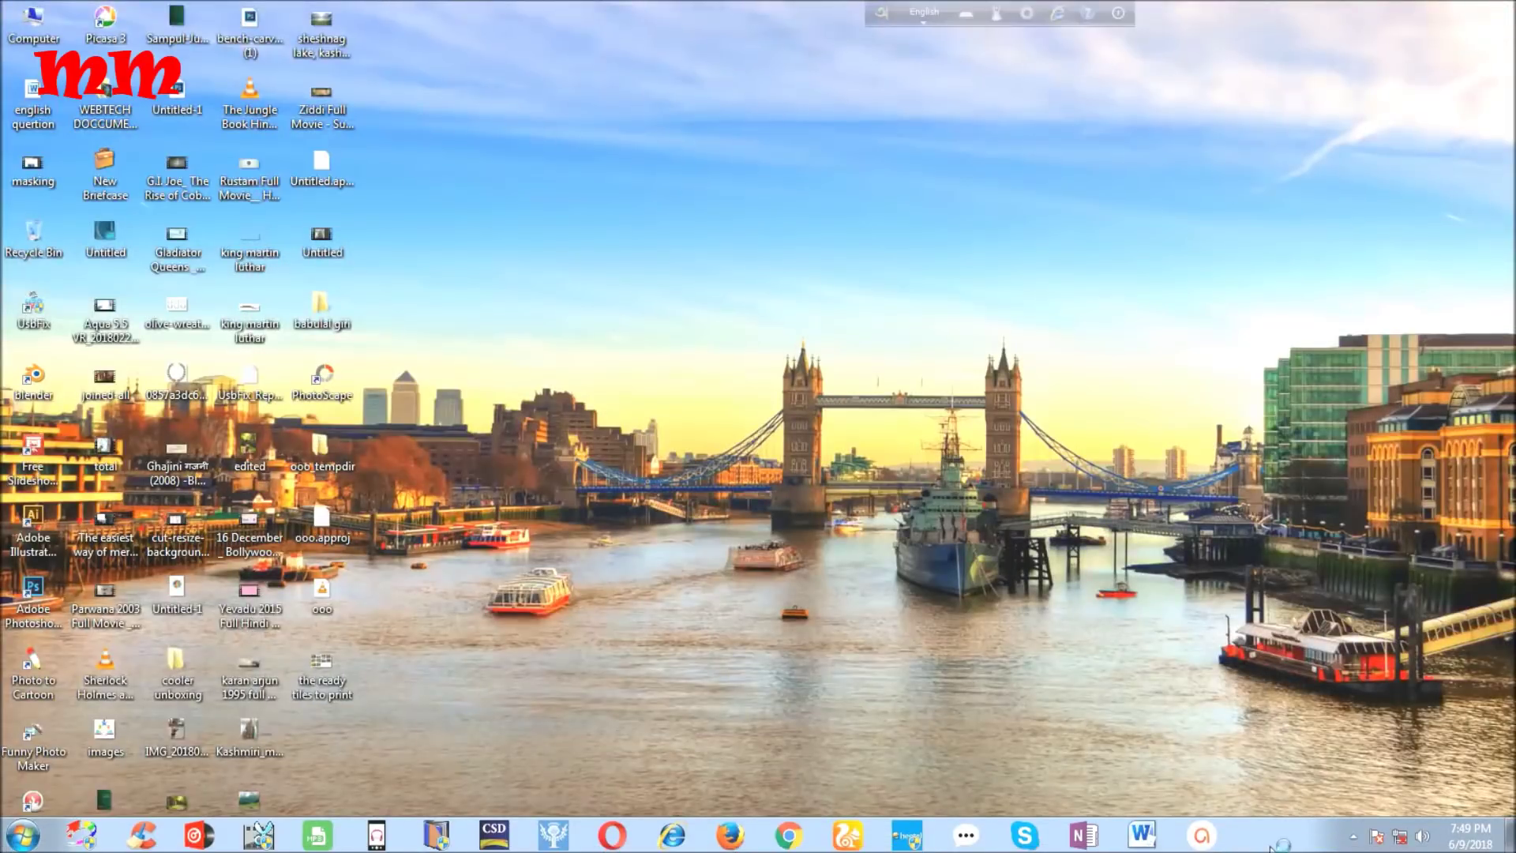
{"action": "left_click", "coordinate": [1354, 835]}
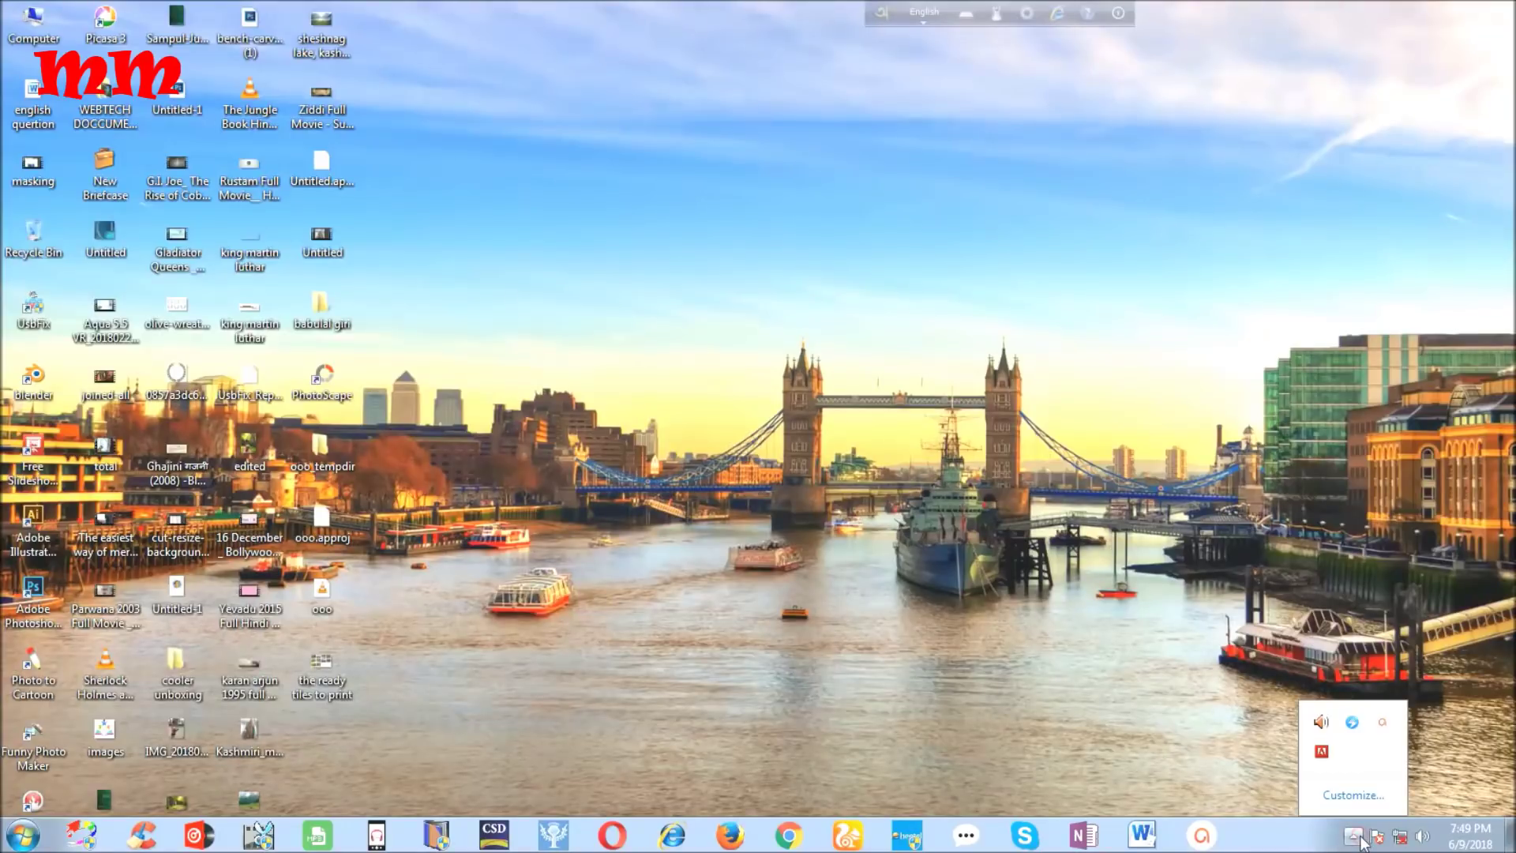
{"action": "left_click", "coordinate": [1384, 728]}
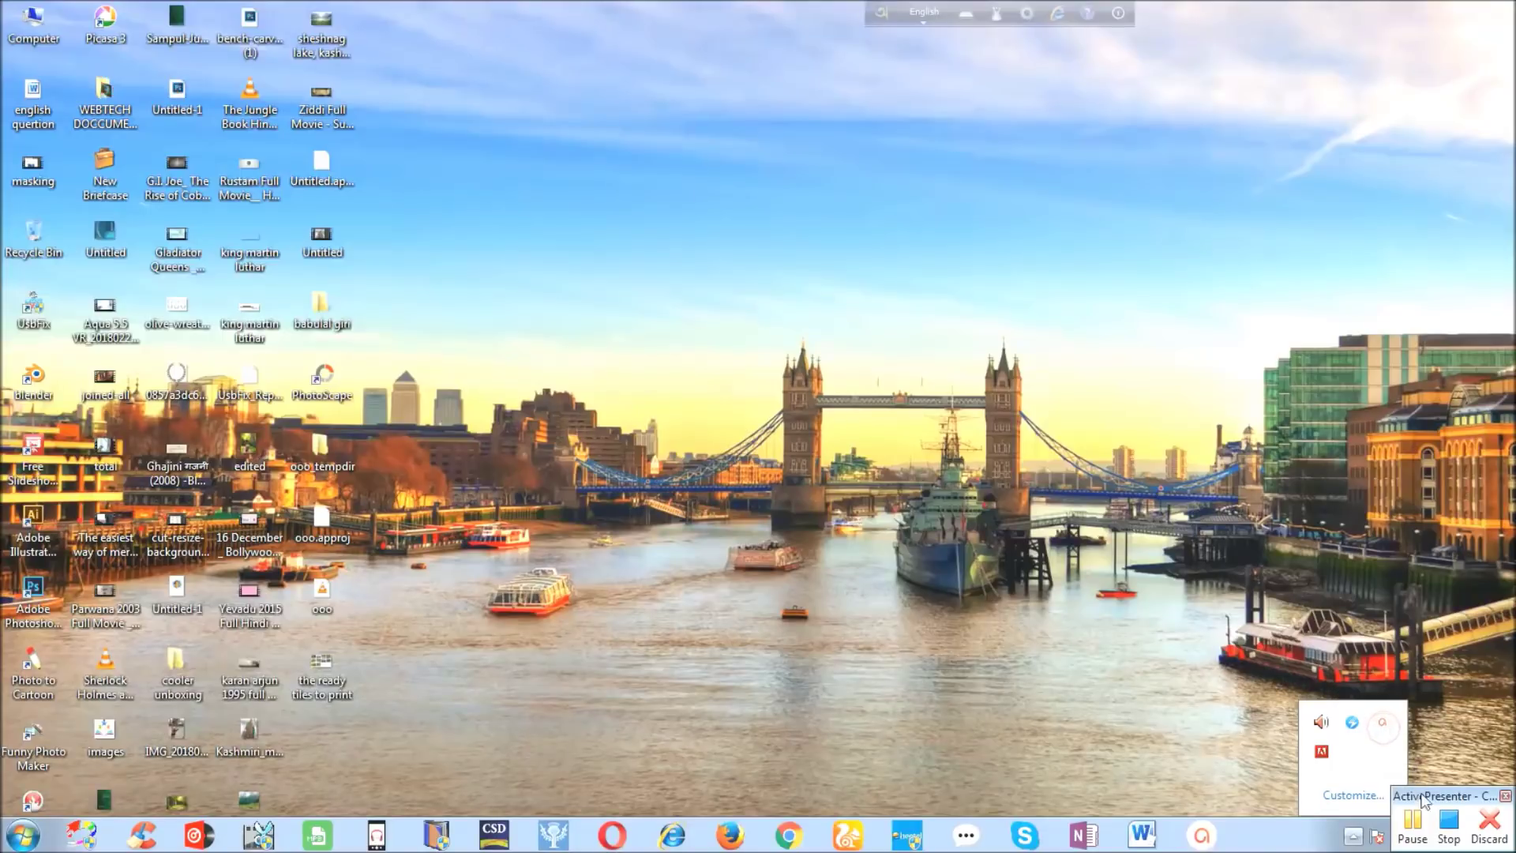